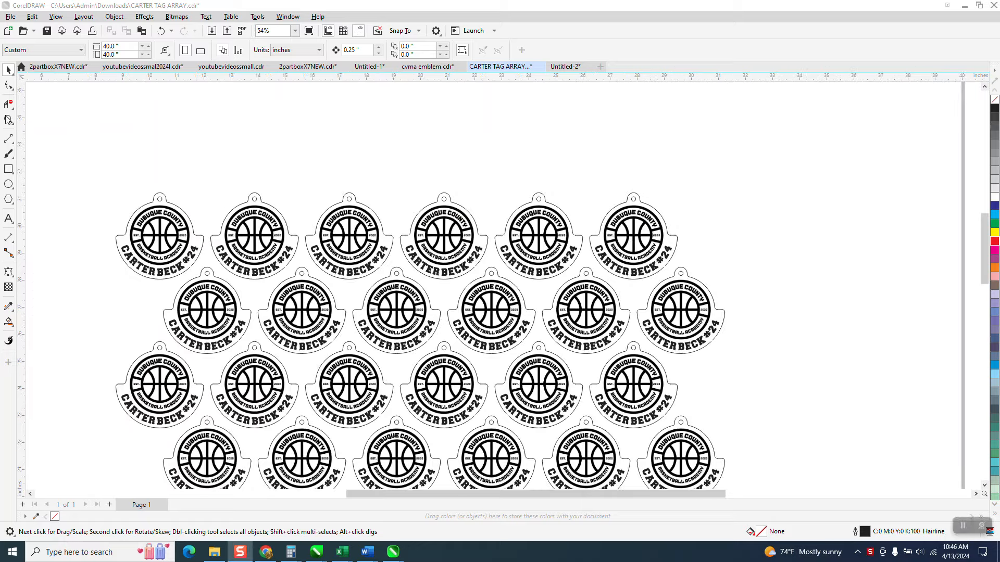
Step: Zoom around the Carter tag array, then switch to the Untitled-2 document holding one tag
drag(121, 174, 760, 370)
scroll(579, 280, down, 1)
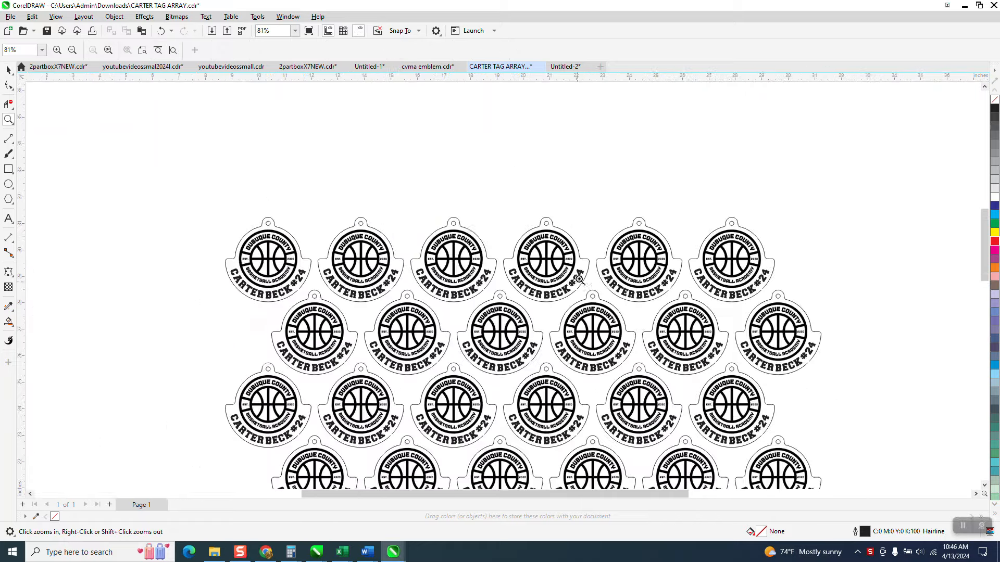
scroll(578, 279, down, 5)
drag(304, 237, 809, 347)
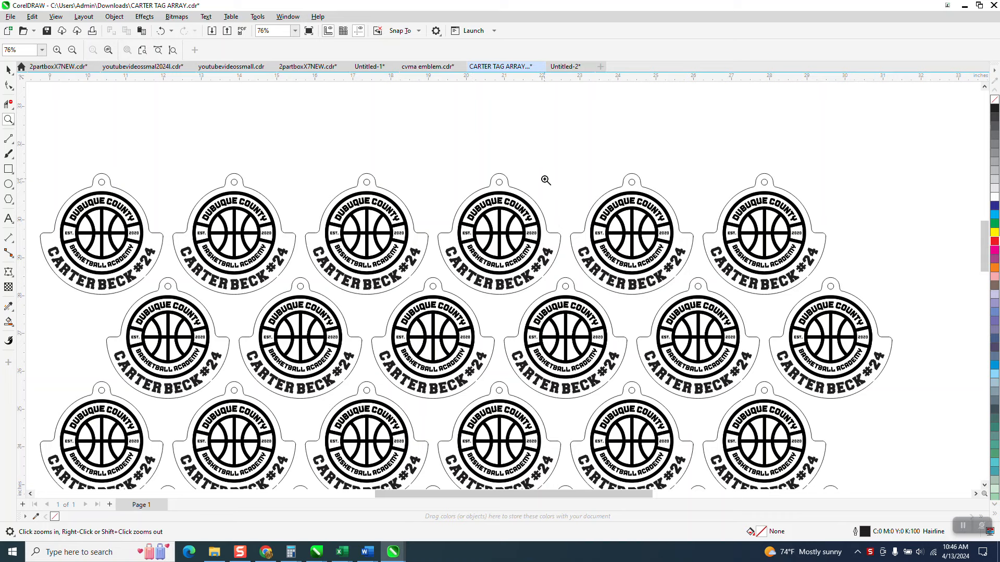
click(569, 67)
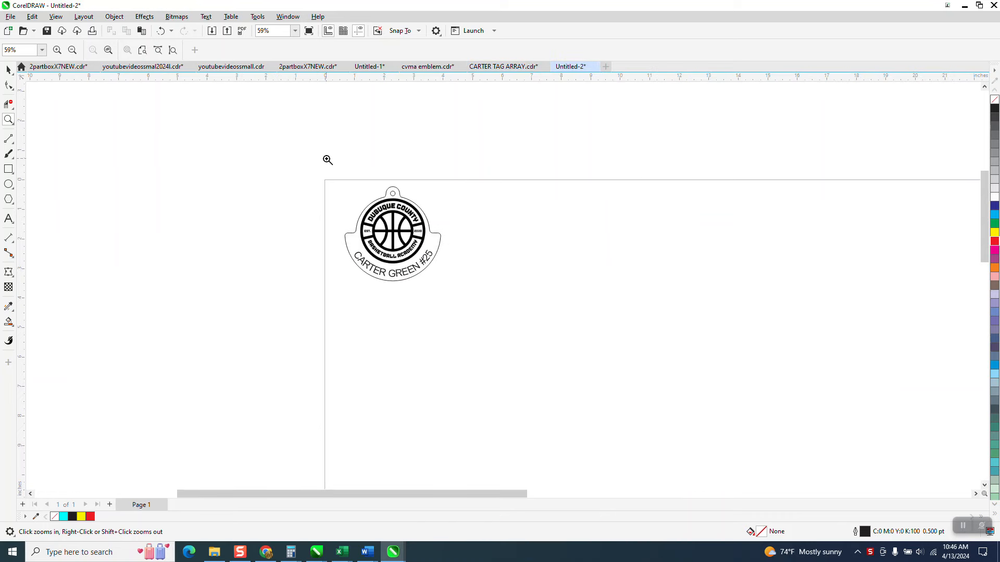
drag(311, 182, 548, 310)
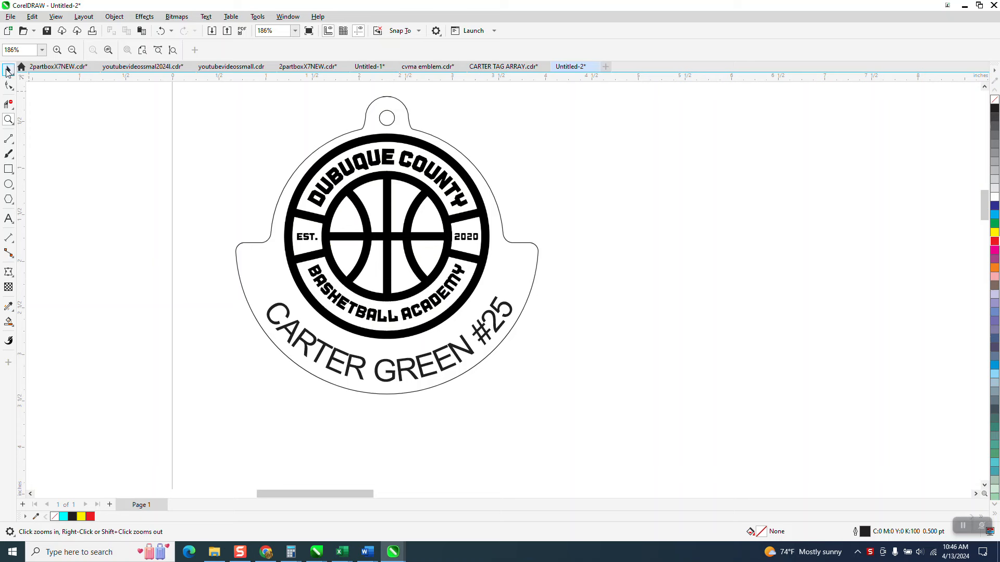
click(8, 69)
click(309, 341)
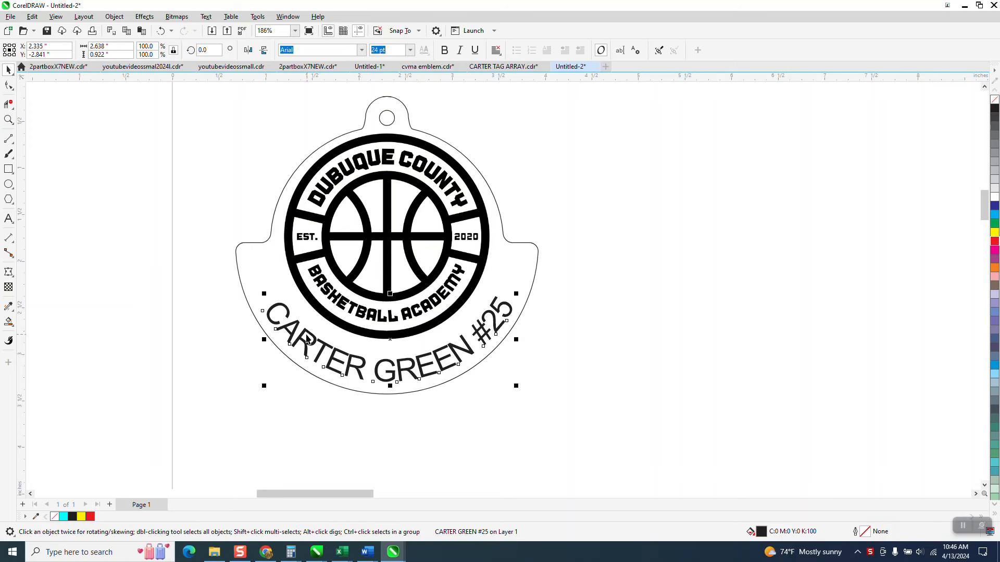
key(Delete)
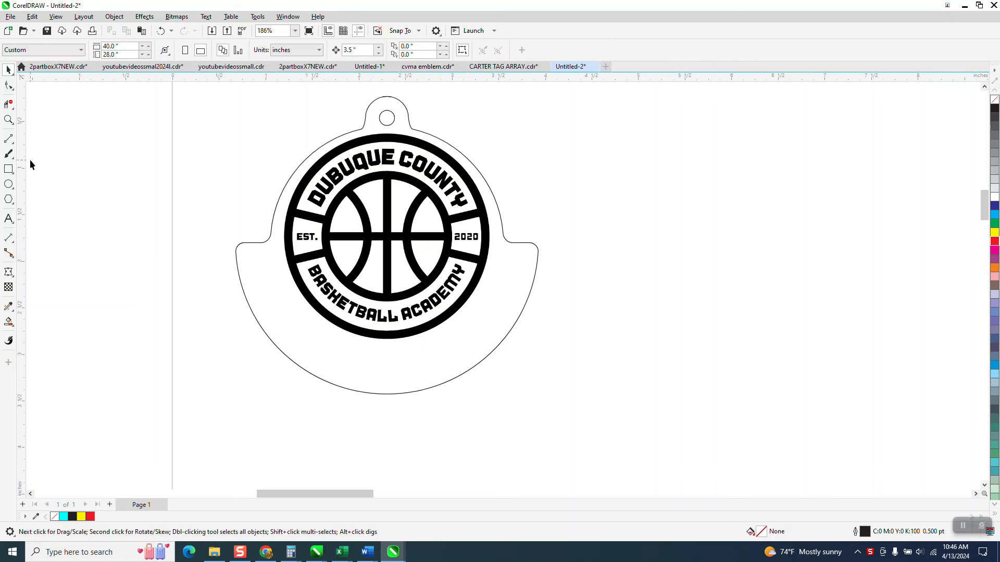
click(9, 169)
drag(206, 93, 673, 425)
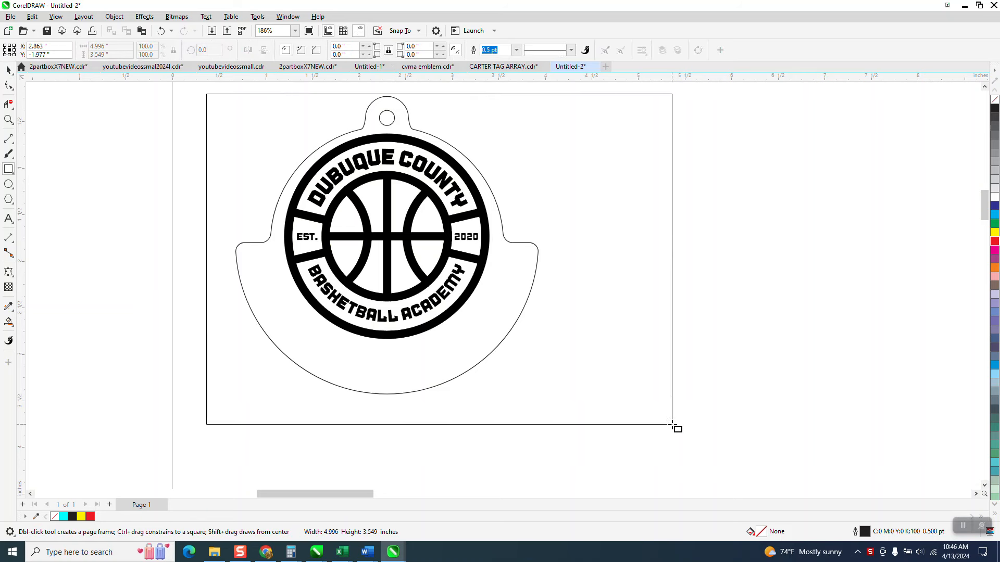
click(995, 231)
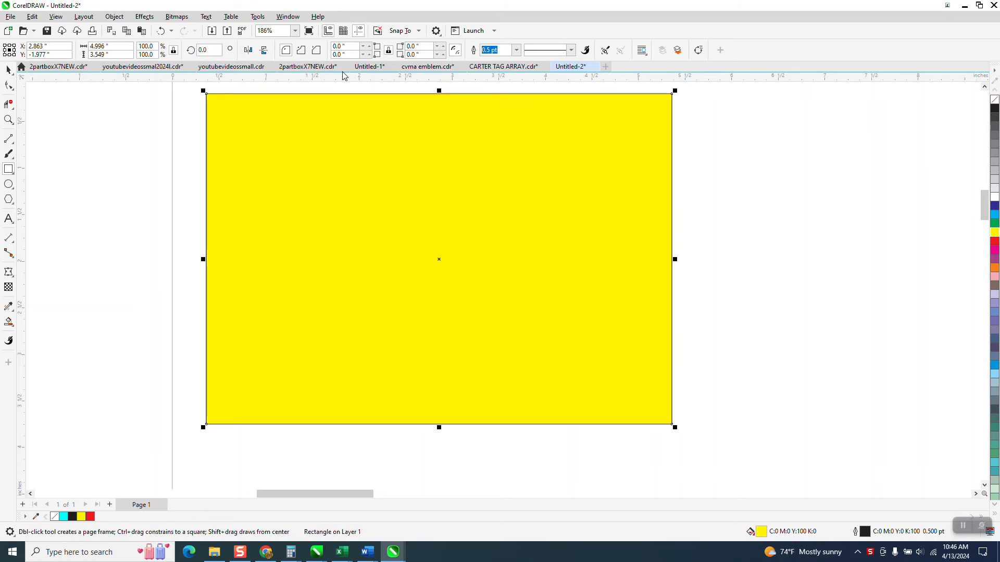
click(114, 16)
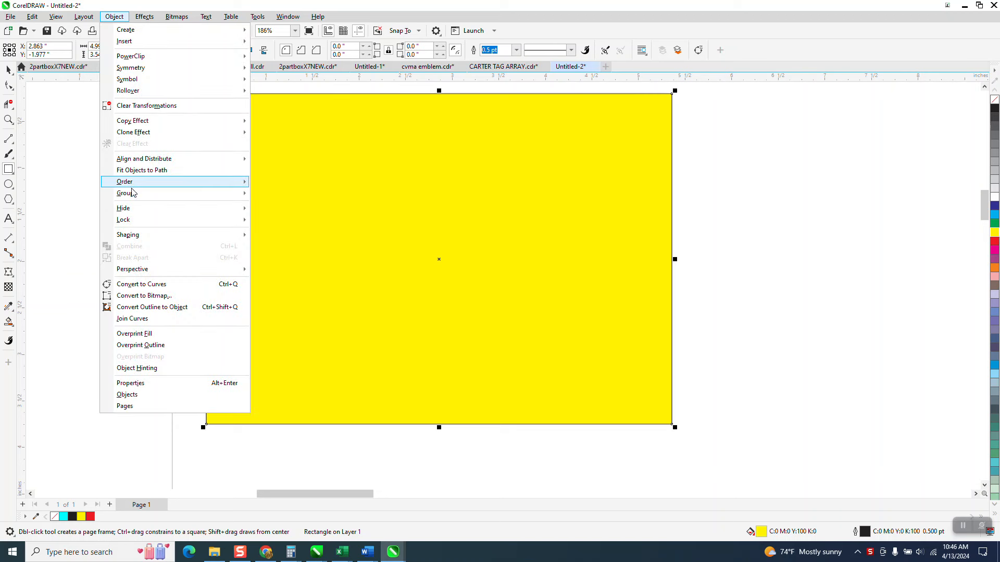
mouse_move(175, 193)
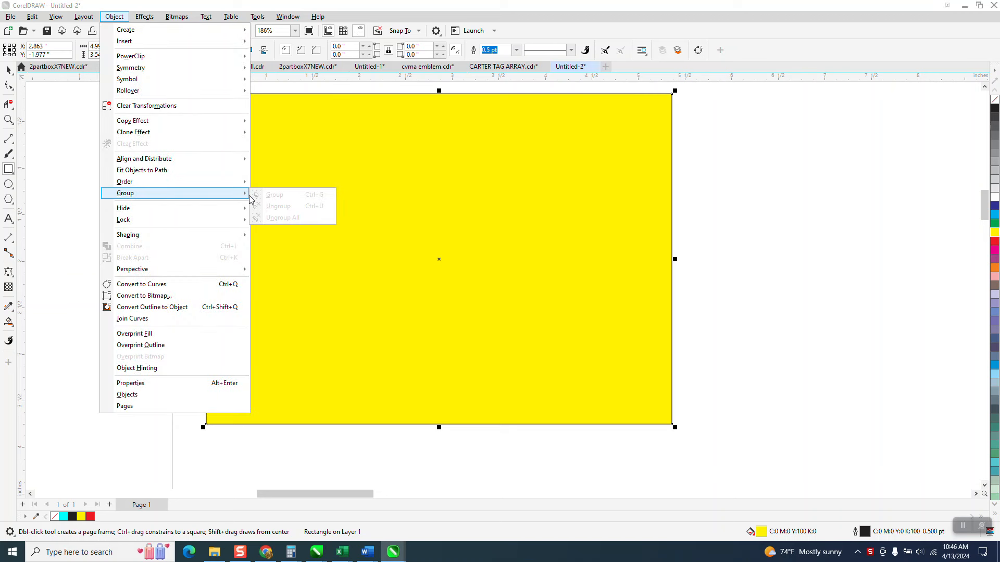
click(263, 194)
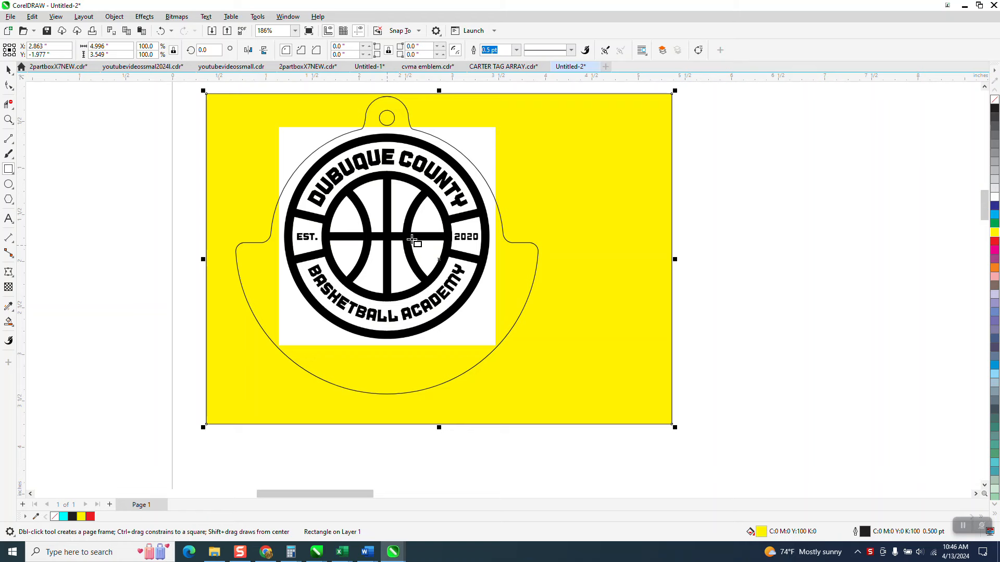
click(8, 119)
drag(394, 182, 395, 181)
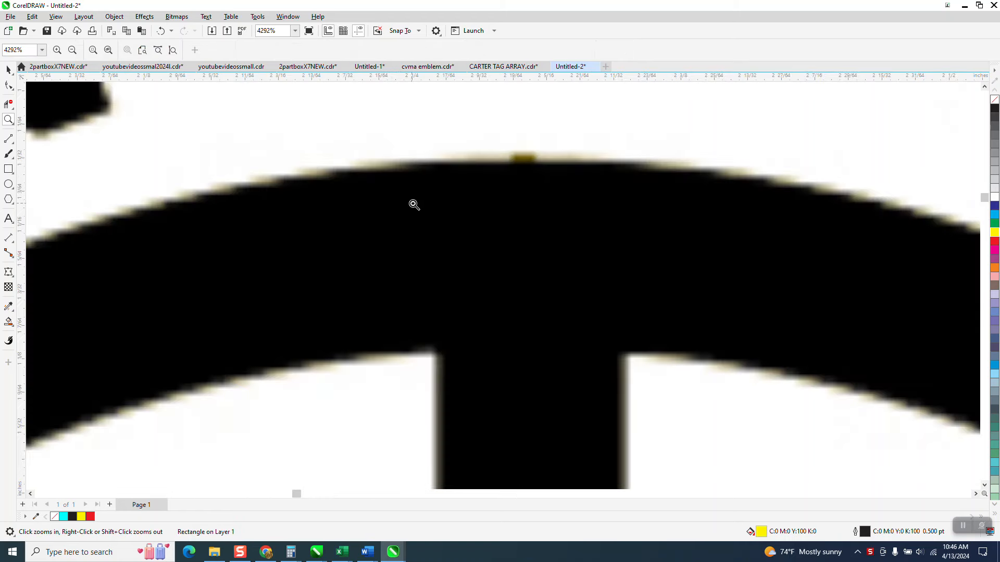
scroll(412, 205, down, 1)
scroll(411, 204, down, 2)
scroll(407, 206, down, 1)
scroll(408, 205, down, 3)
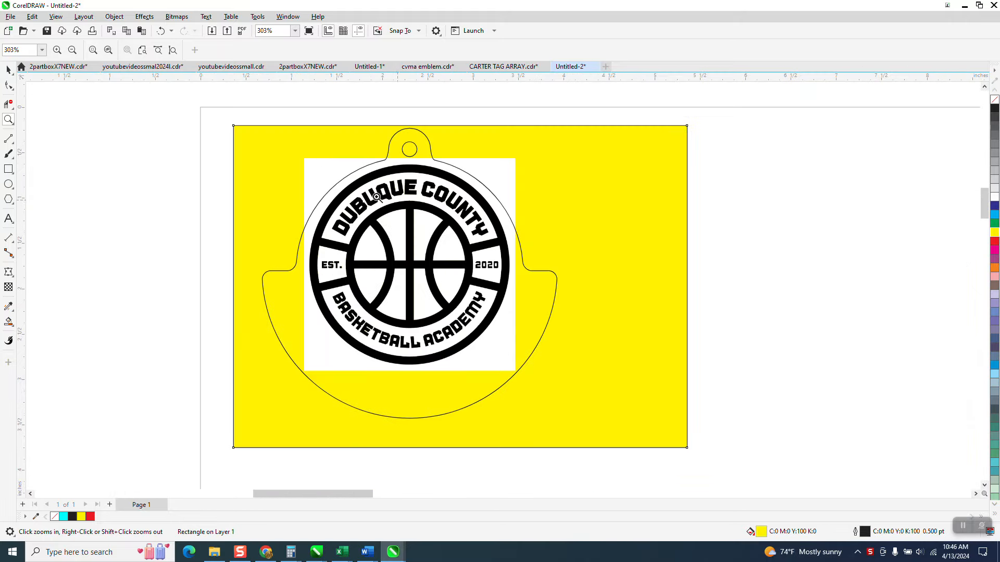
click(10, 71)
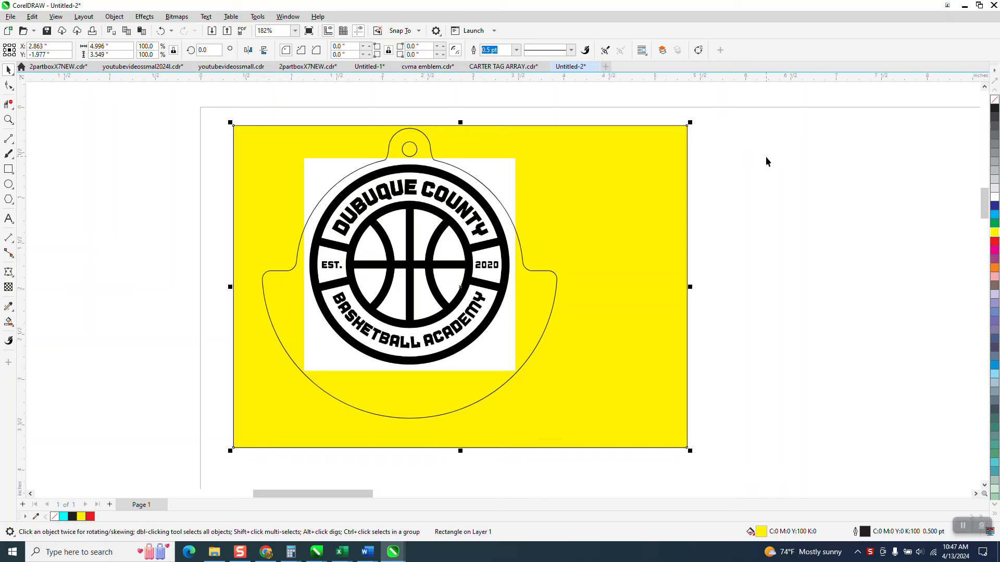
key(Delete)
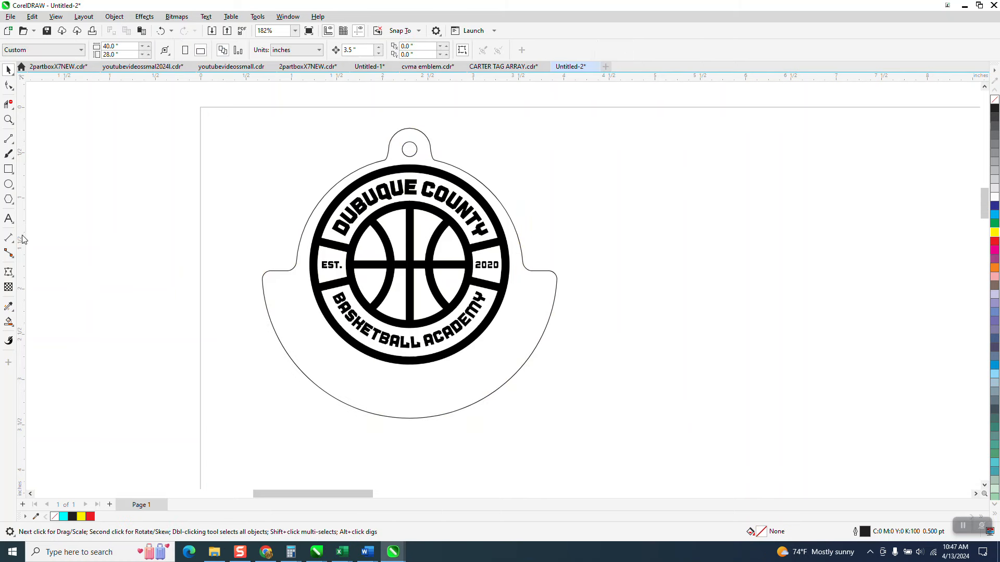
Step: Draw a circle outward from the logo centre reaching the tag's bottom edge
click(9, 184)
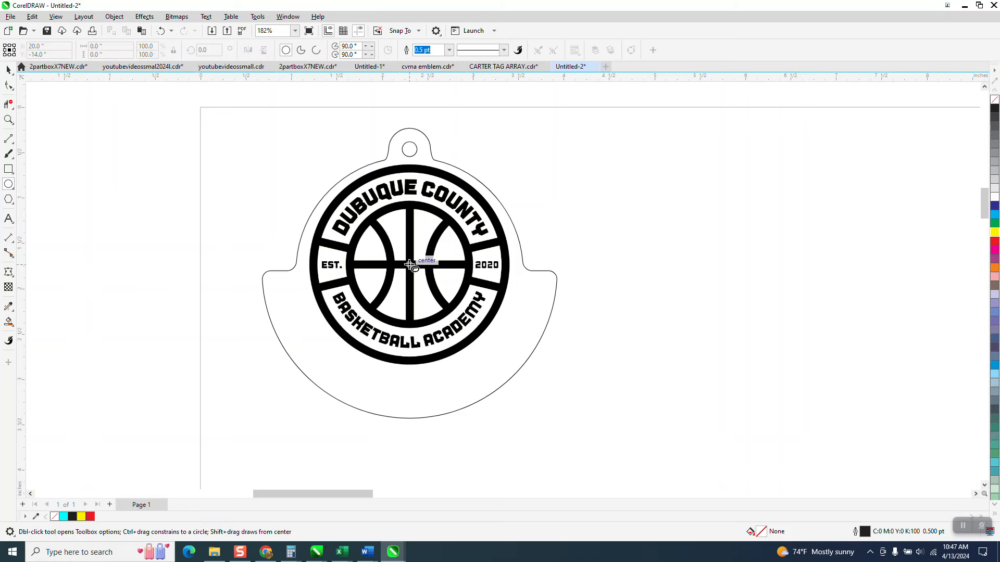
drag(409, 266, 390, 374)
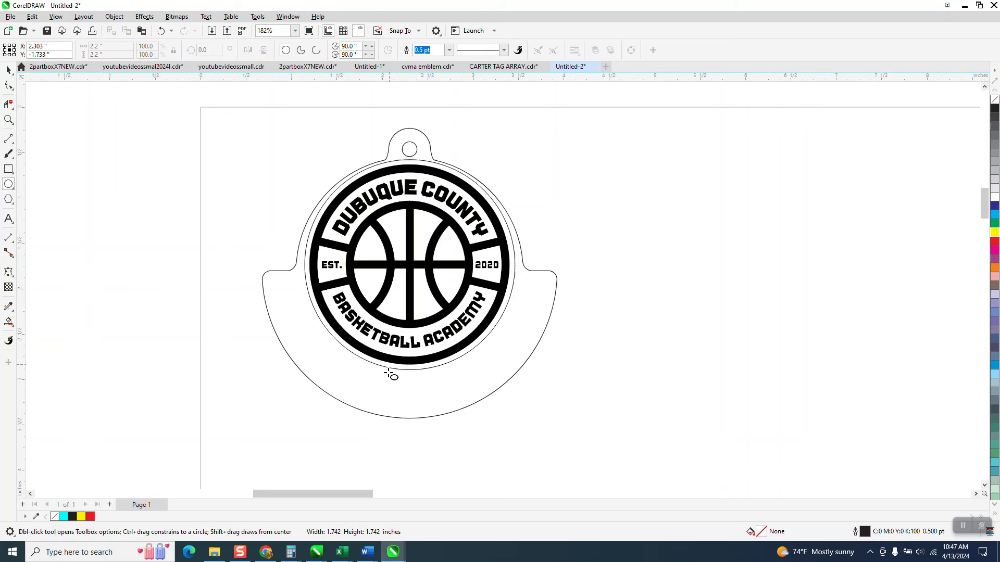
drag(390, 374, 383, 407)
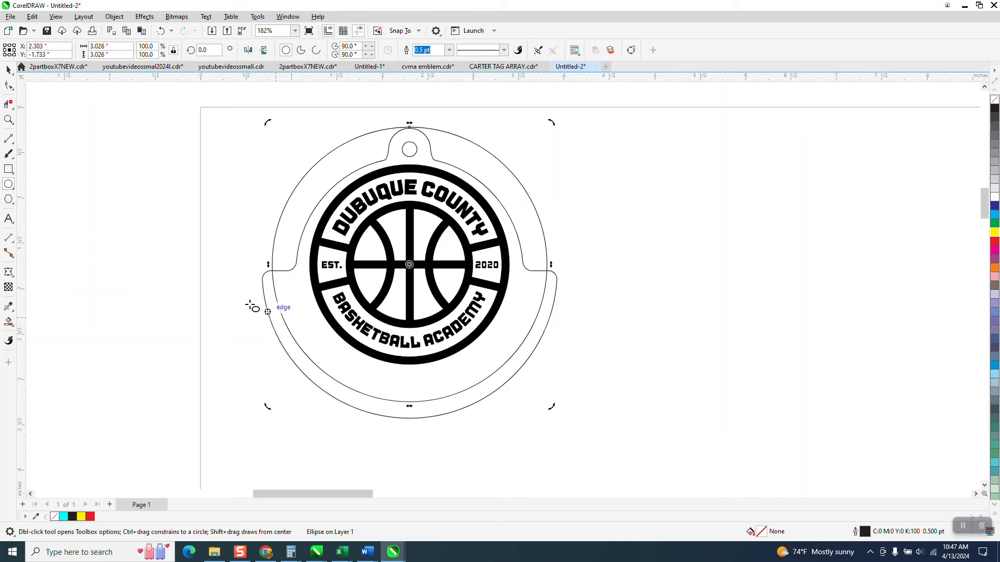
Step: Delete the circle's upper arc segments so only the lower guide arc remains
click(313, 166)
drag(499, 146, 500, 148)
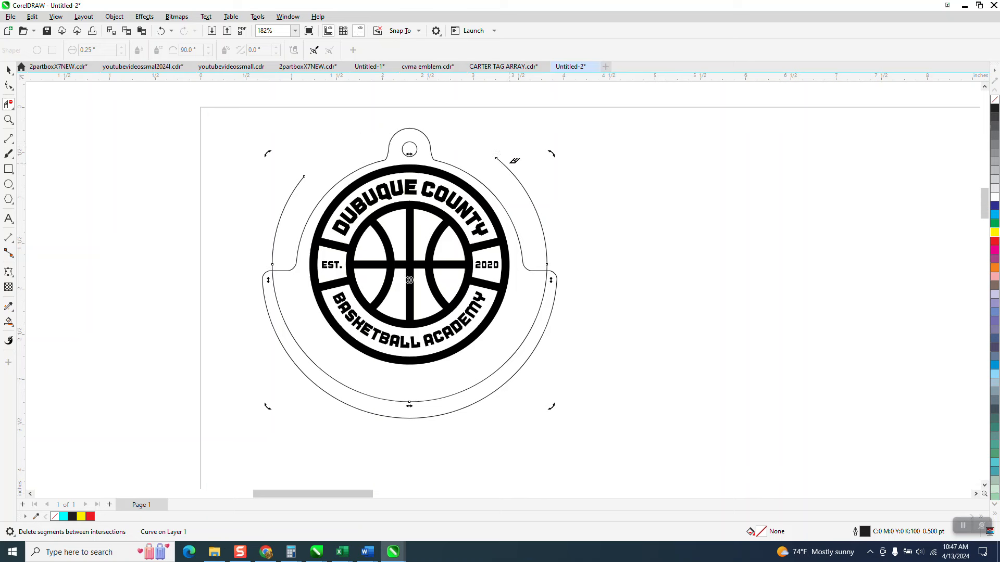
click(540, 208)
click(507, 165)
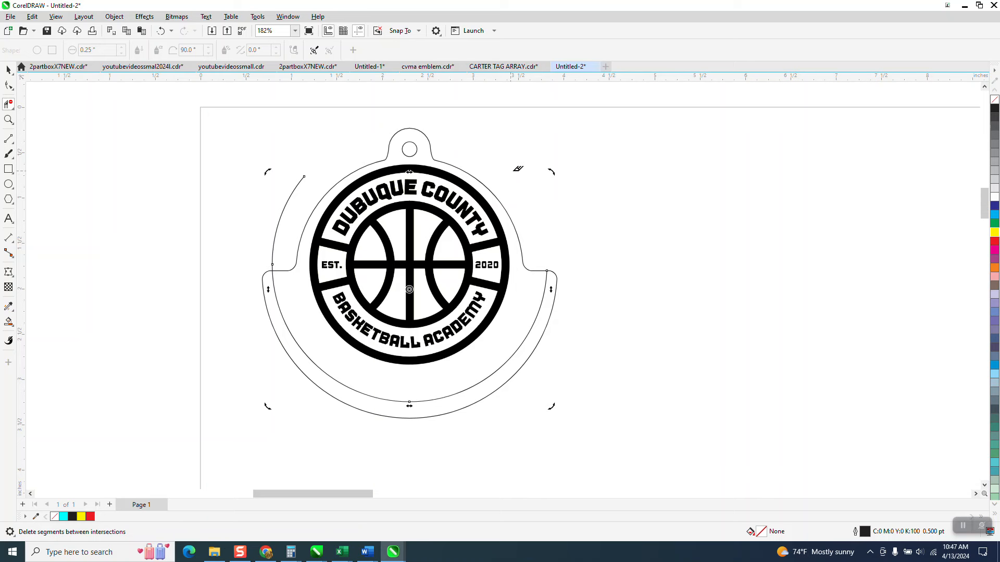
click(300, 179)
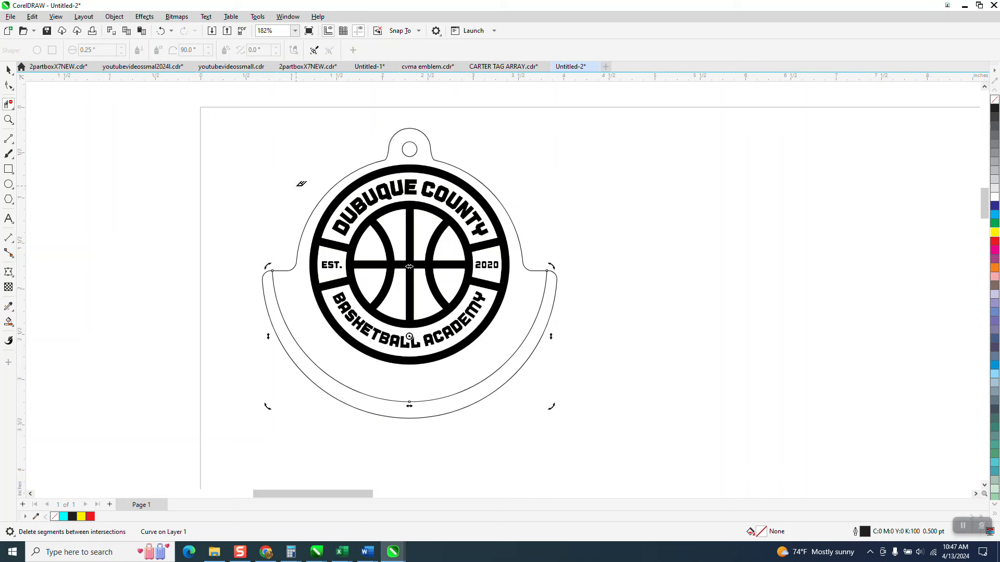
click(8, 69)
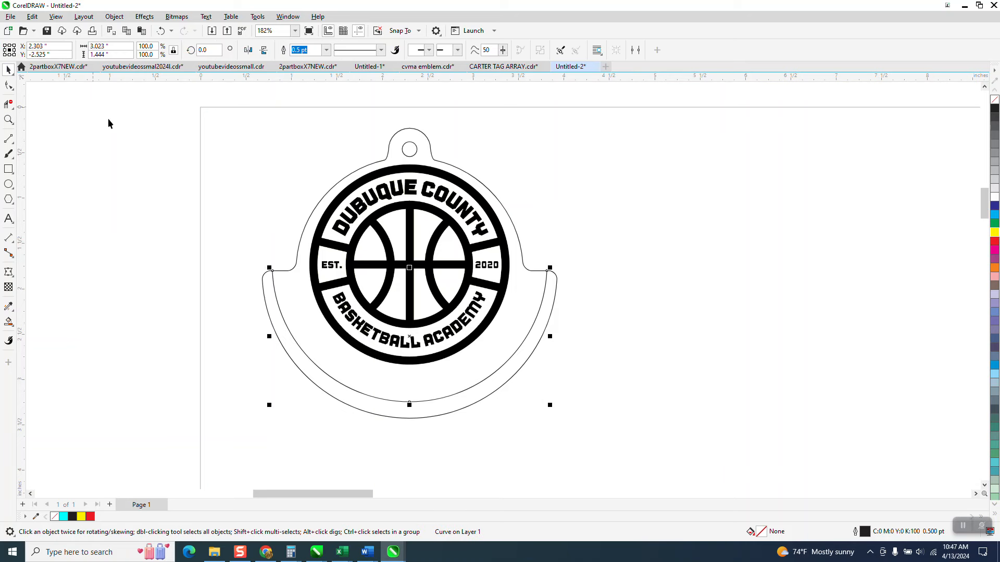
scroll(141, 165, down, 2)
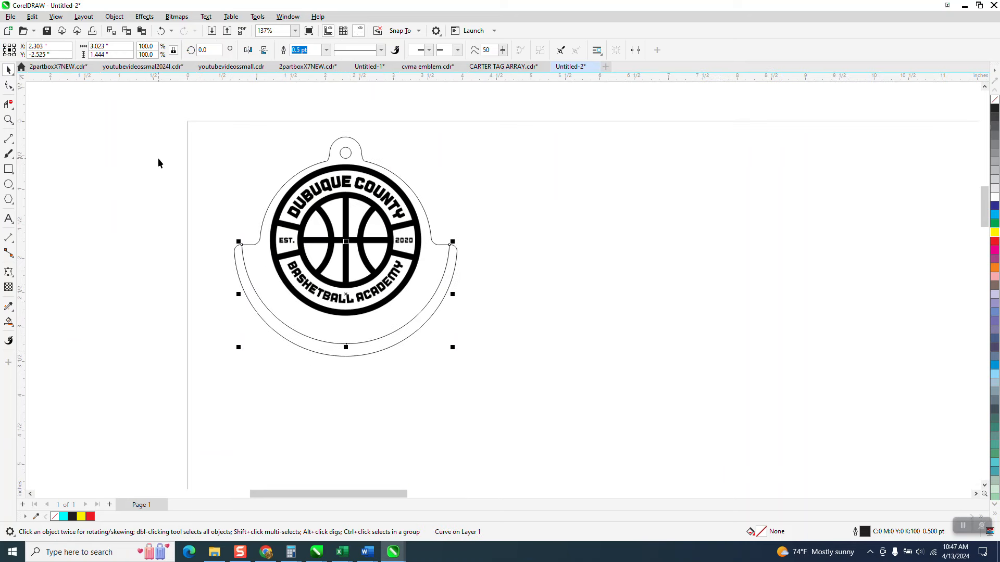
click(9, 219)
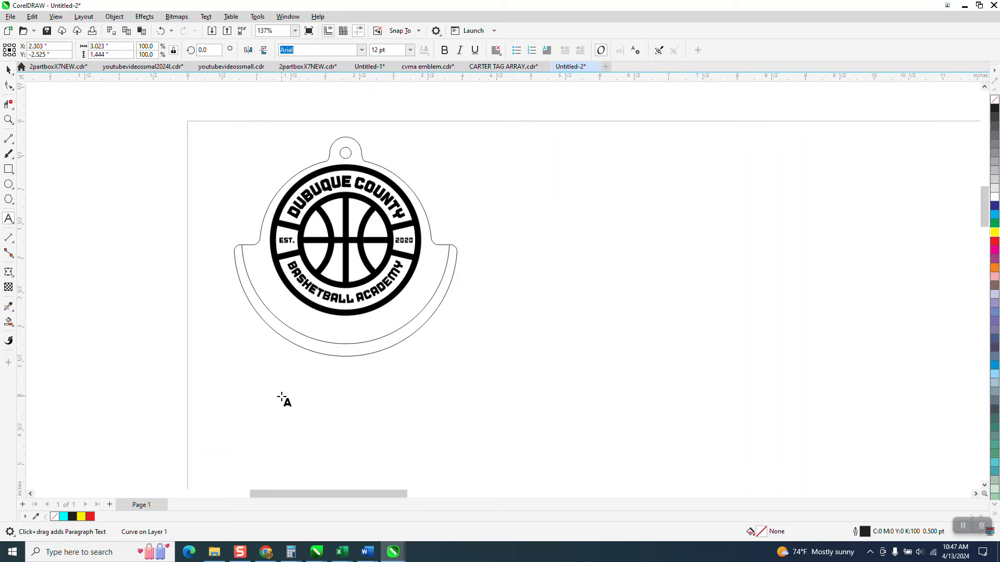
click(333, 412)
text(CART)
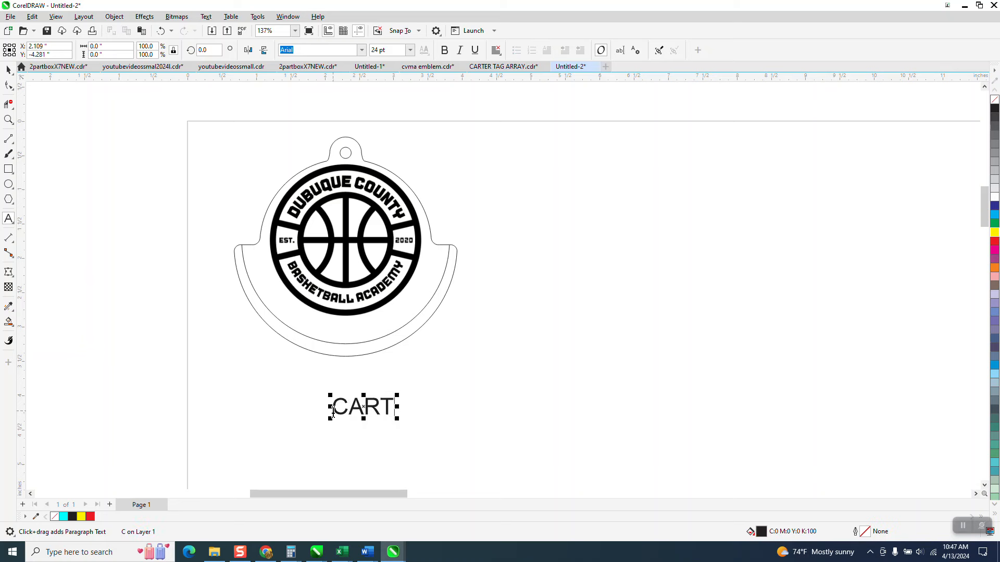
text(ER GREE)
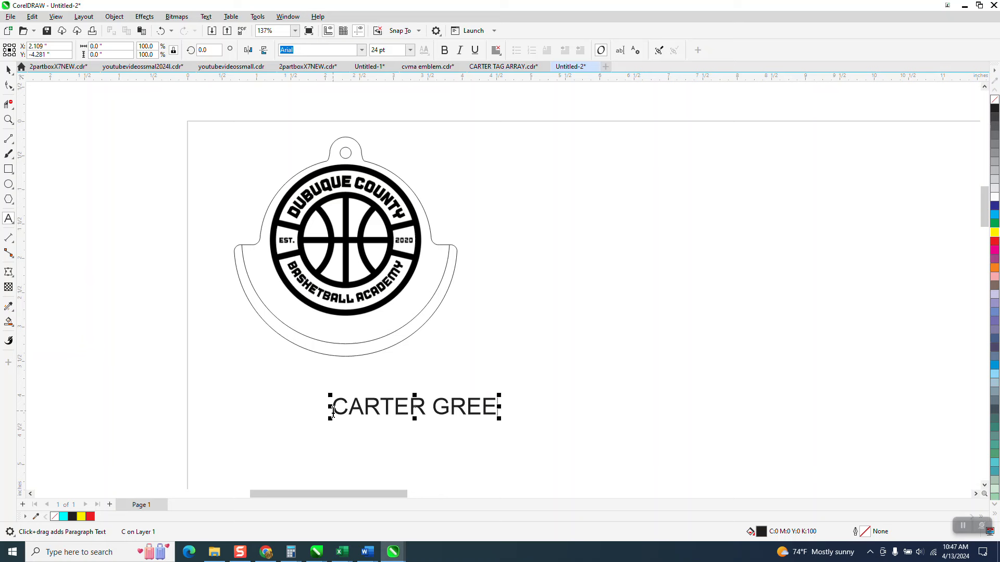
text(N)
text( #2)
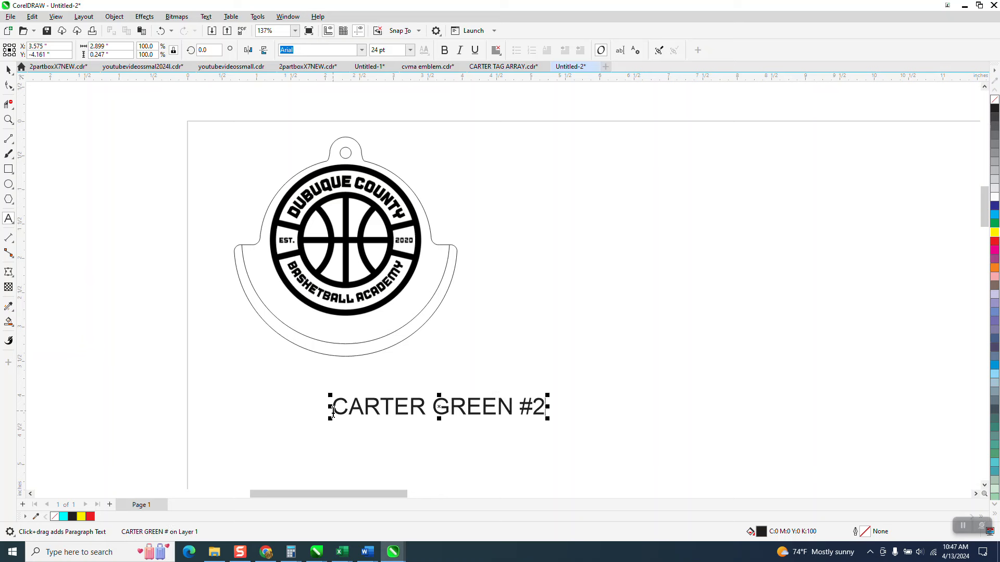
text(5)
click(7, 72)
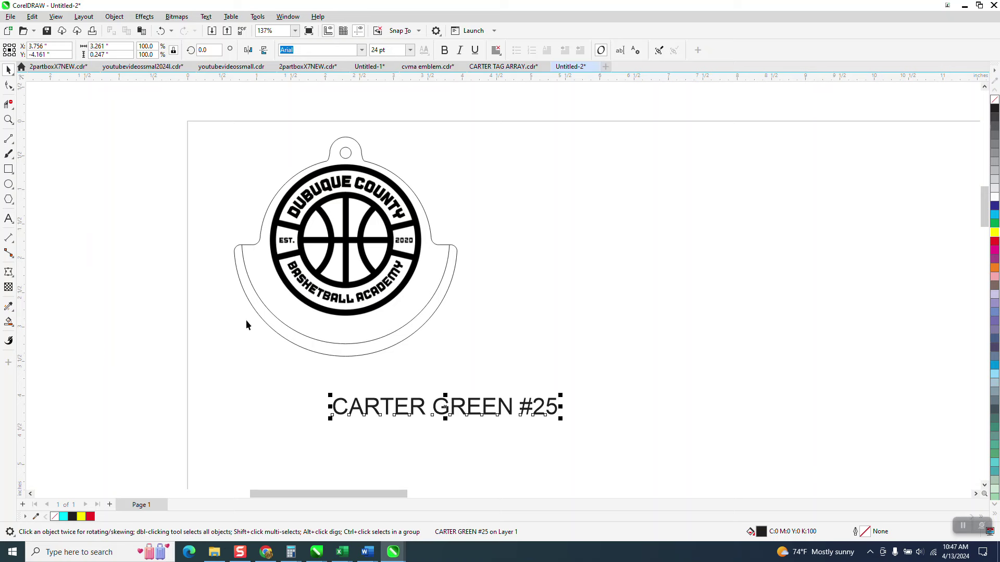
Step: Duplicate the tag's inner lower arc with Ctrl+D as a separate guide arc
click(339, 343)
key(ctrl+d)
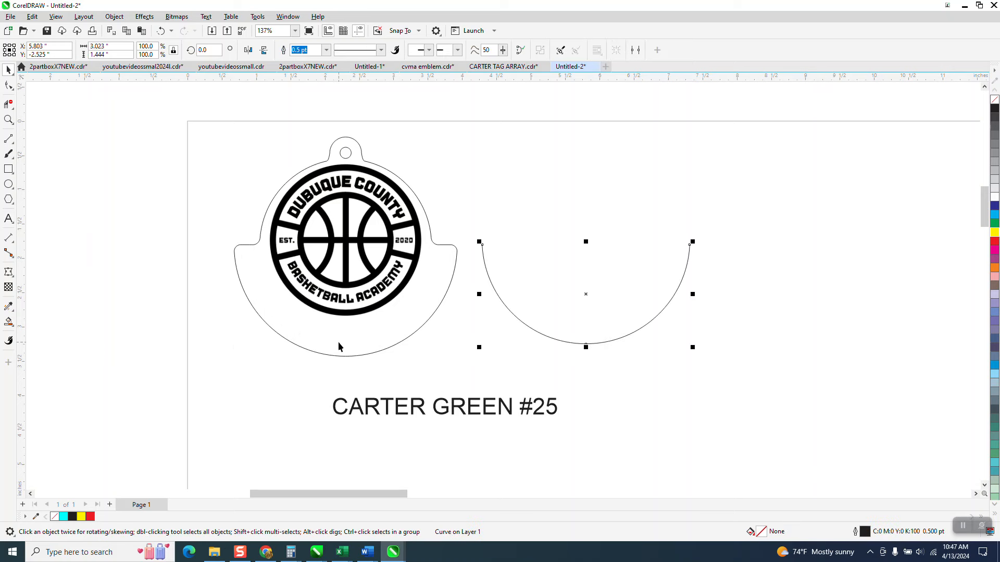
drag(503, 408, 610, 297)
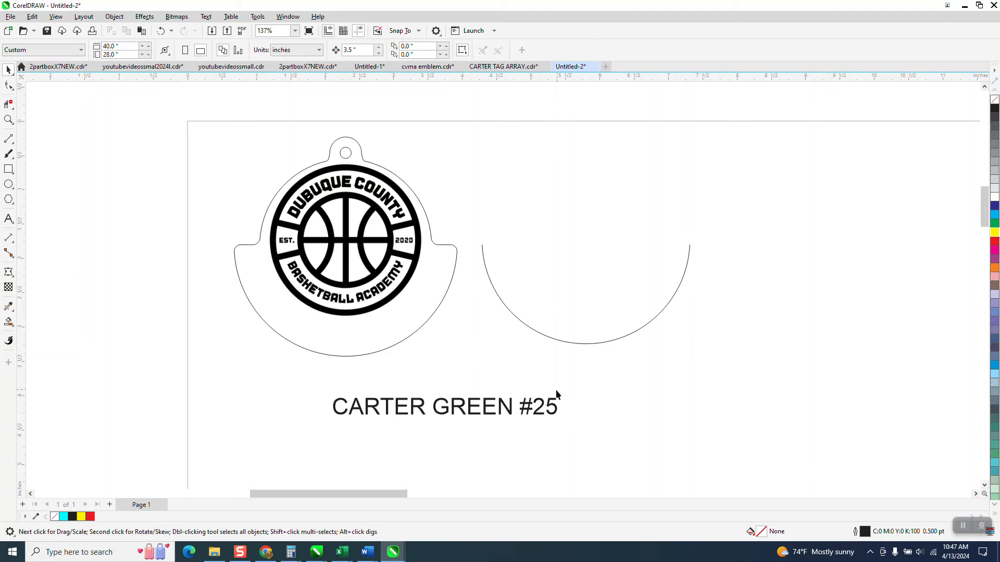
drag(554, 400, 628, 271)
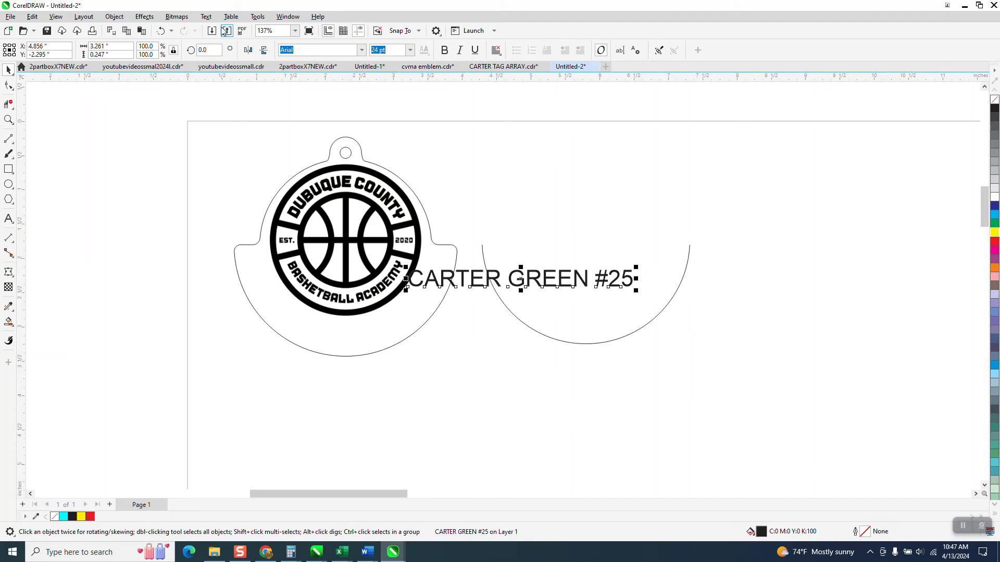
click(206, 16)
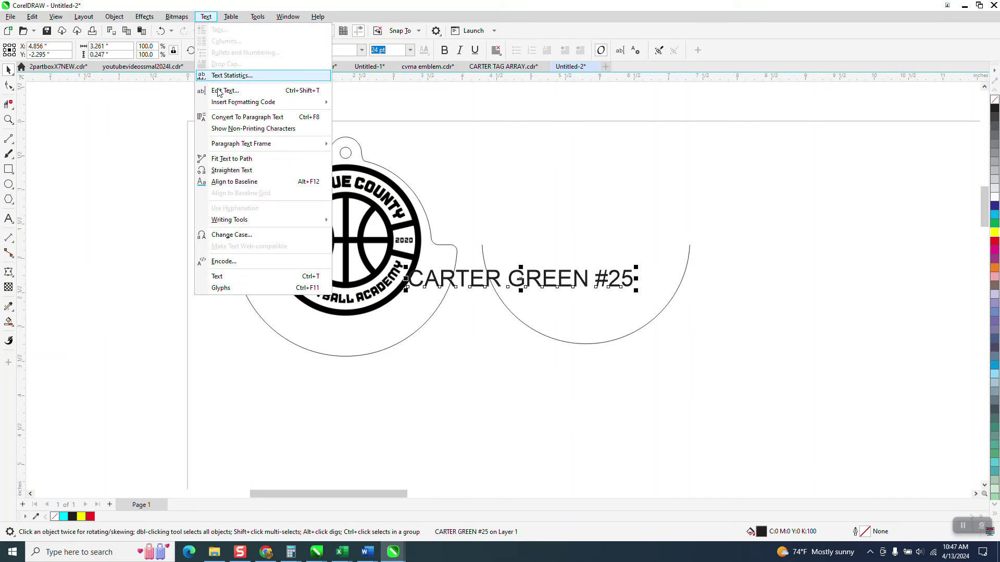
click(228, 159)
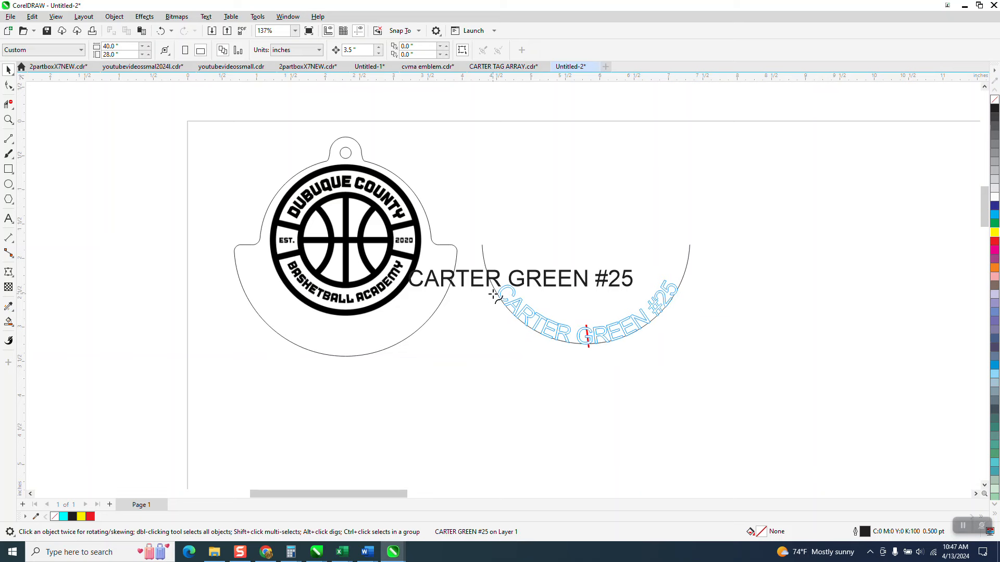
click(492, 293)
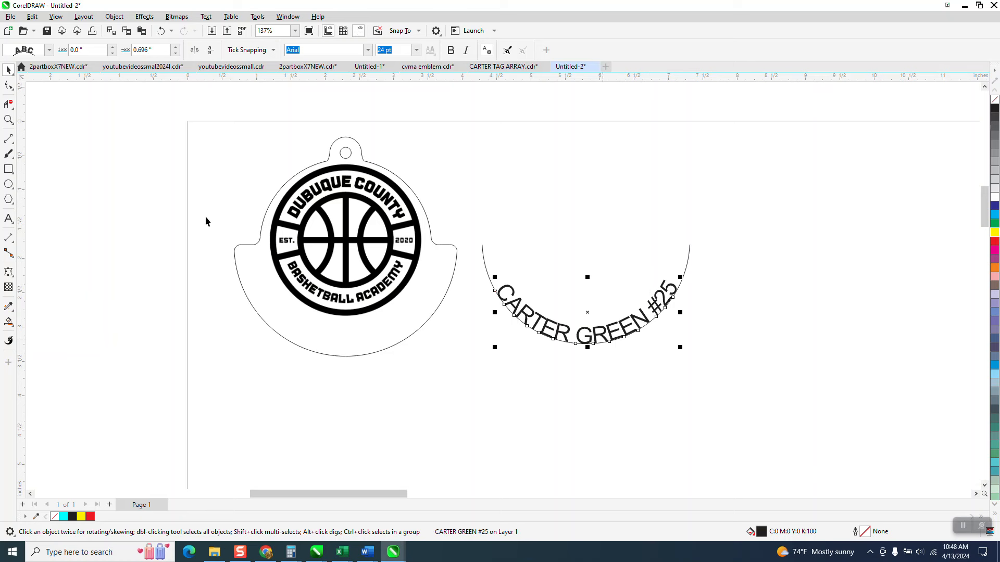
click(8, 86)
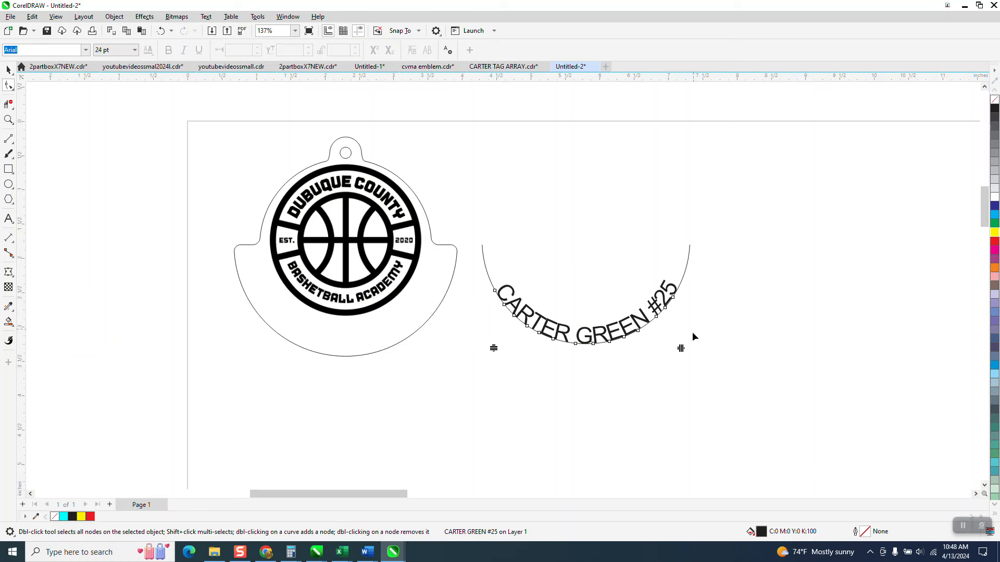
Step: Widen the curved name's letter spacing and nudge its offset so it sits evenly along the arc
mouse_move(682, 350)
mouse_down()
mouse_move(707, 350)
mouse_move(698, 349)
mouse_up()
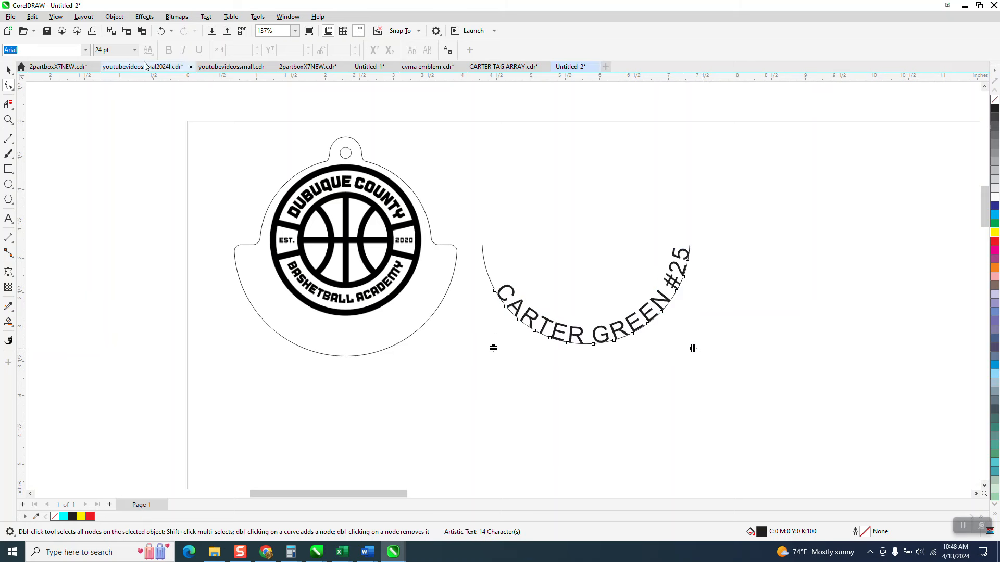
click(10, 70)
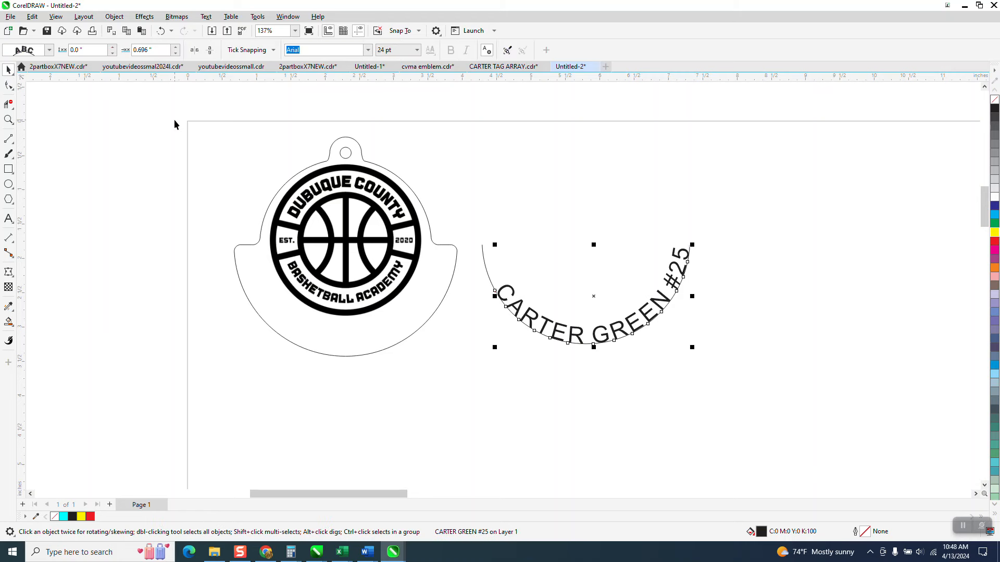
click(175, 54)
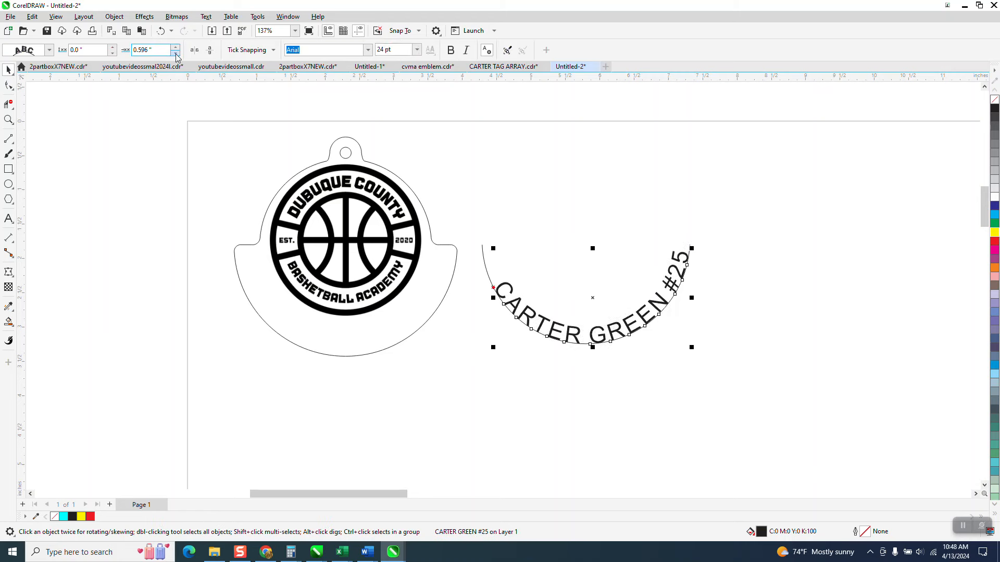
click(176, 53)
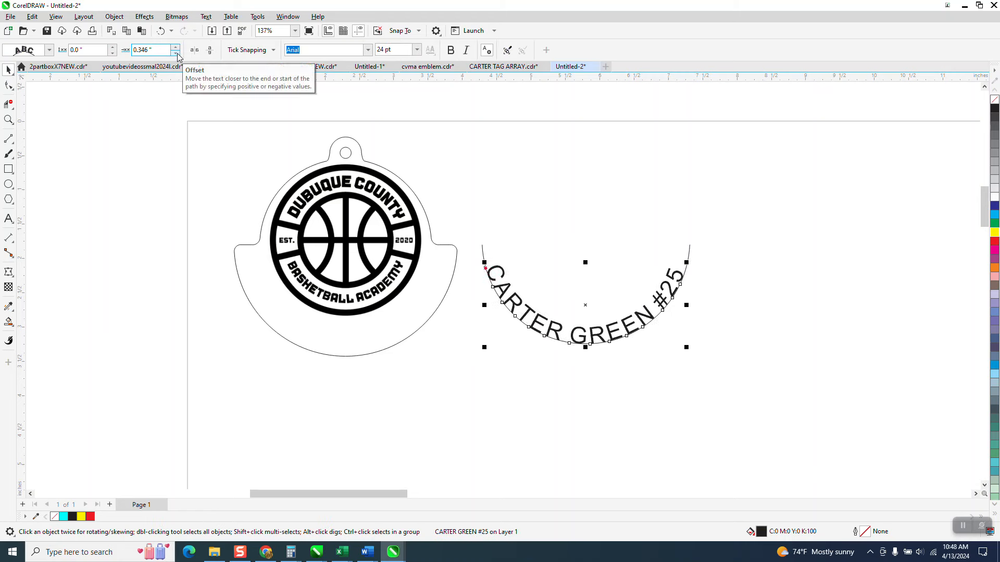
click(175, 47)
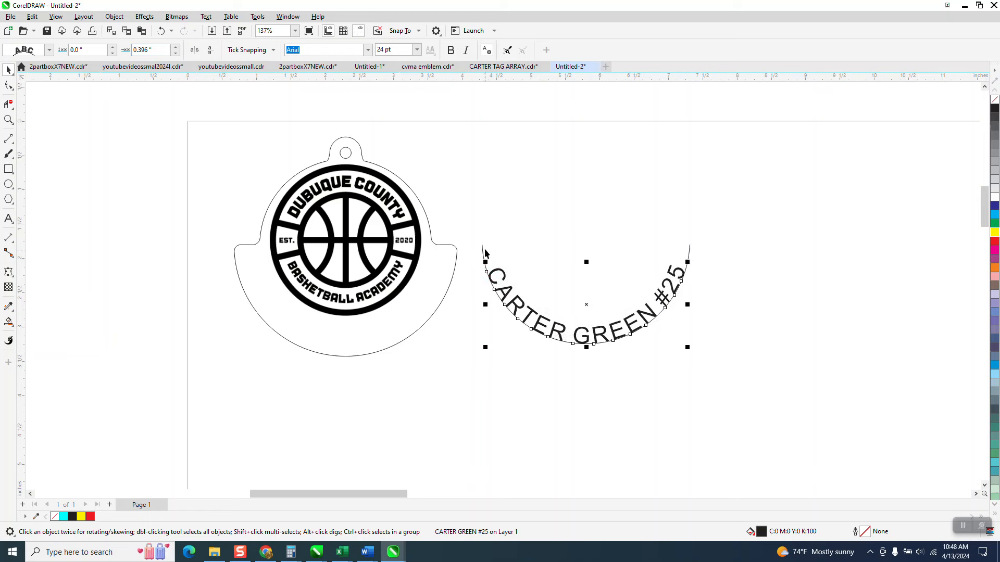
click(475, 226)
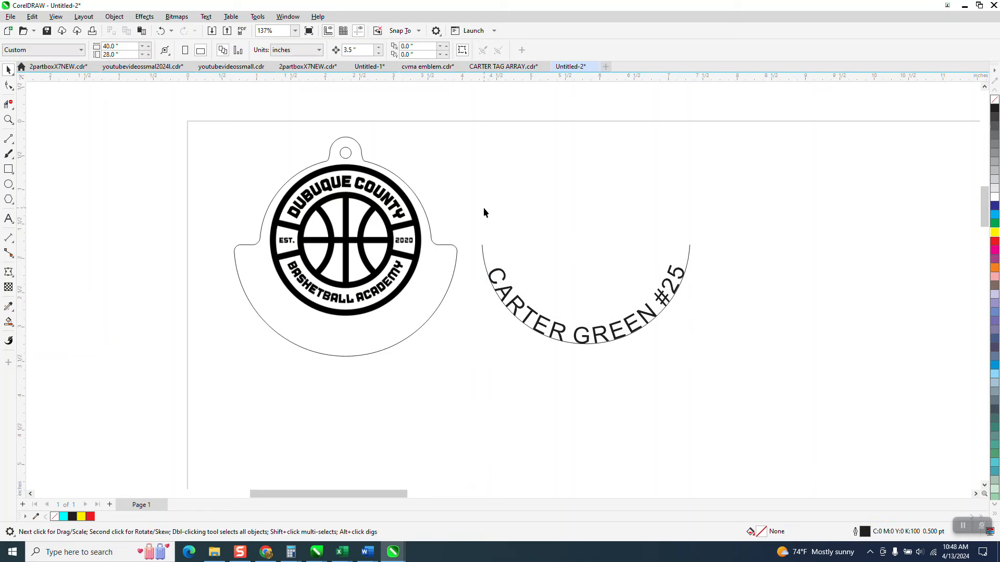
Step: Undo the offset, spacing and path-fit changes so the name returns to straight text
click(161, 32)
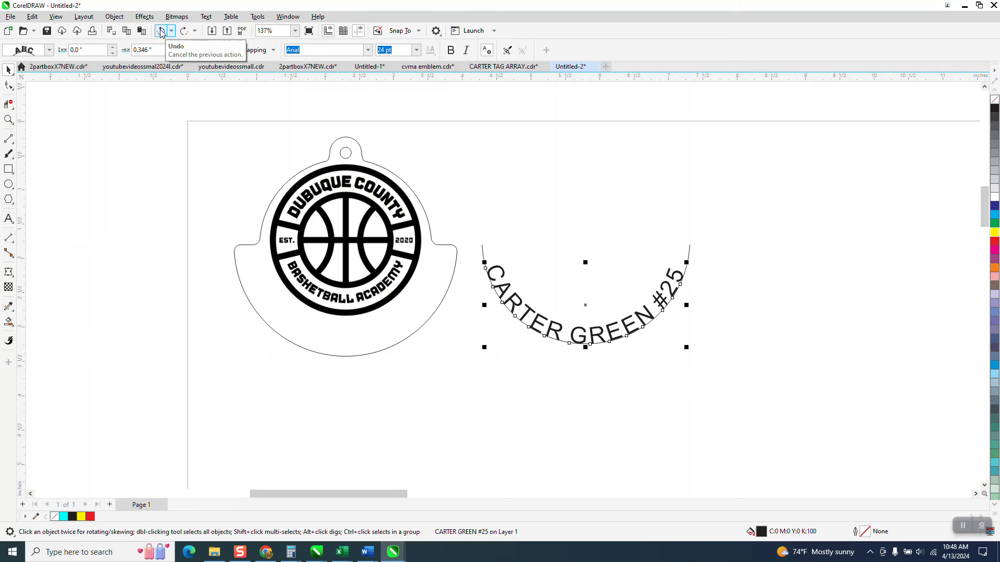
click(161, 32)
click(161, 31)
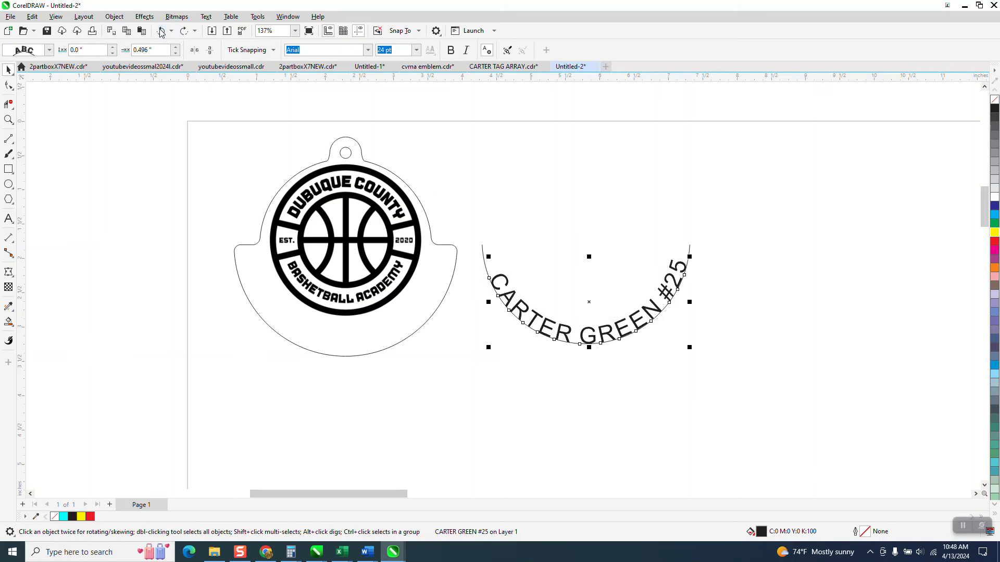
click(161, 31)
click(161, 31)
click(161, 31)
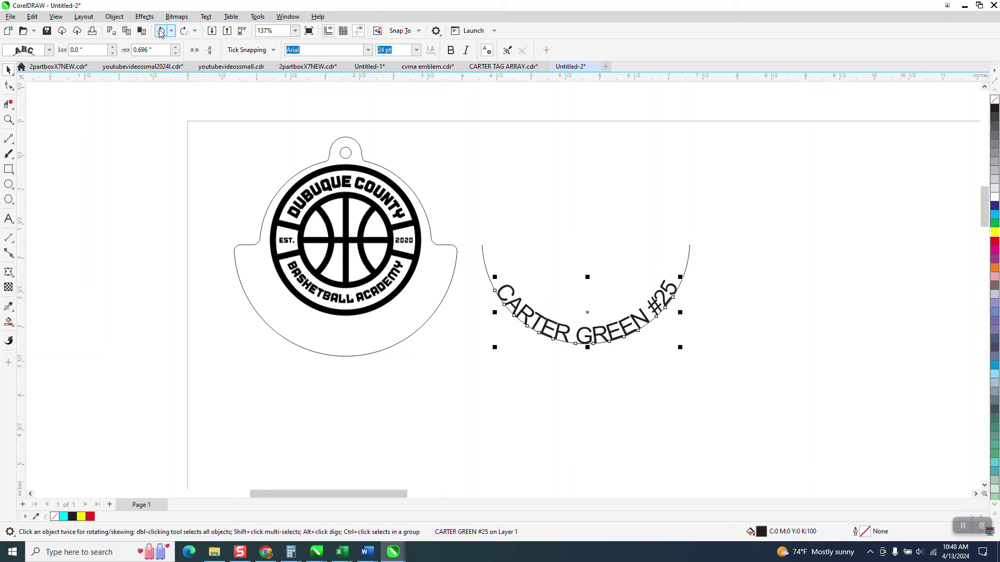
Step: Give the semicircular guide arc a red outline and move the name text above it
click(688, 269)
right_click(996, 244)
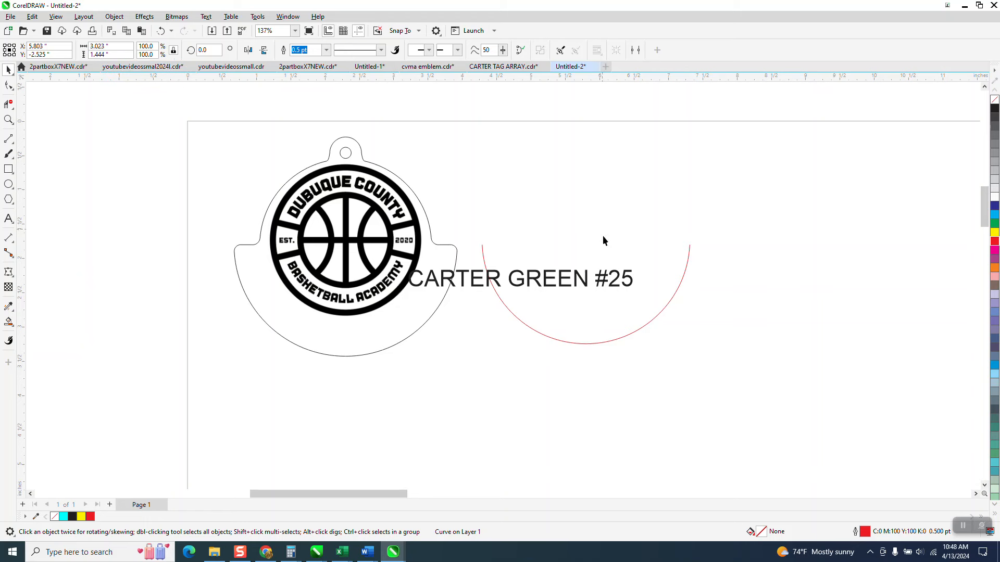
click(603, 237)
drag(588, 281, 622, 208)
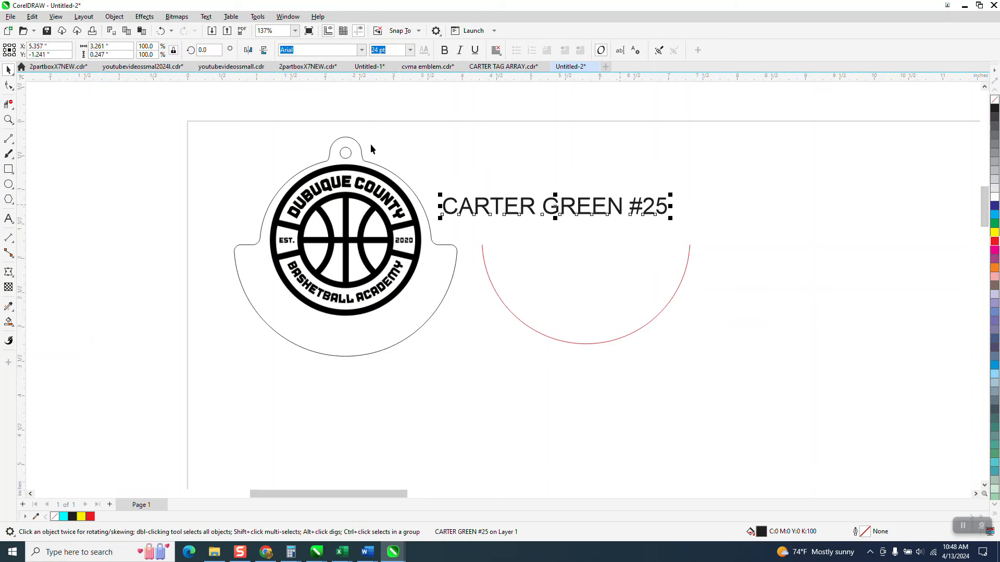
Step: Fit the name along the bottom of the red arc again and spread its letters farther apart
click(206, 16)
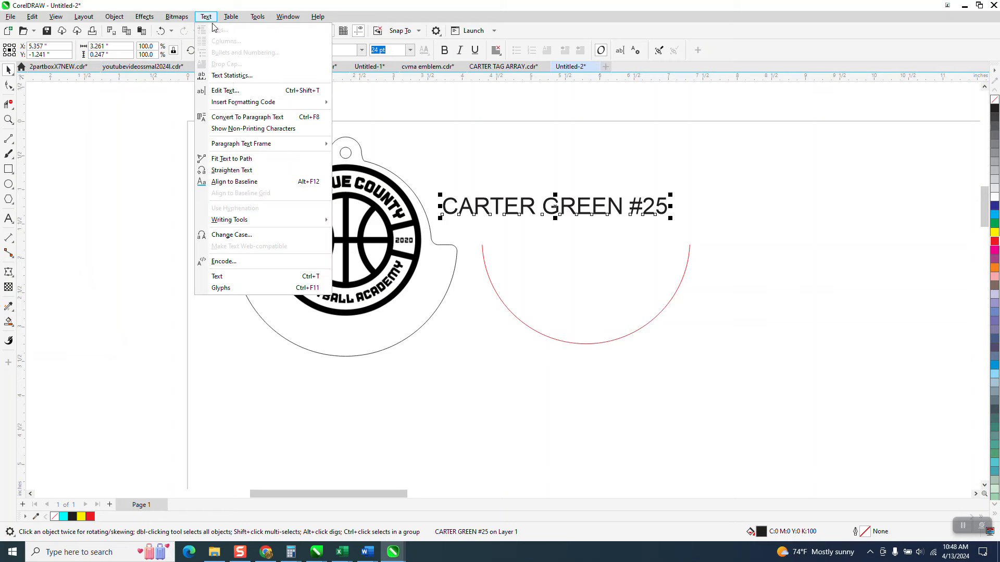
click(231, 159)
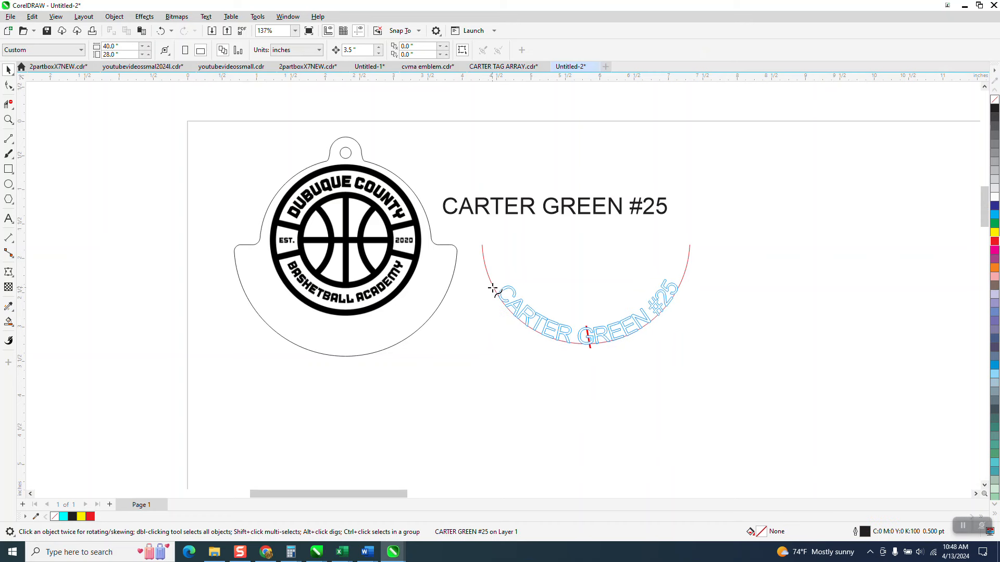
click(492, 291)
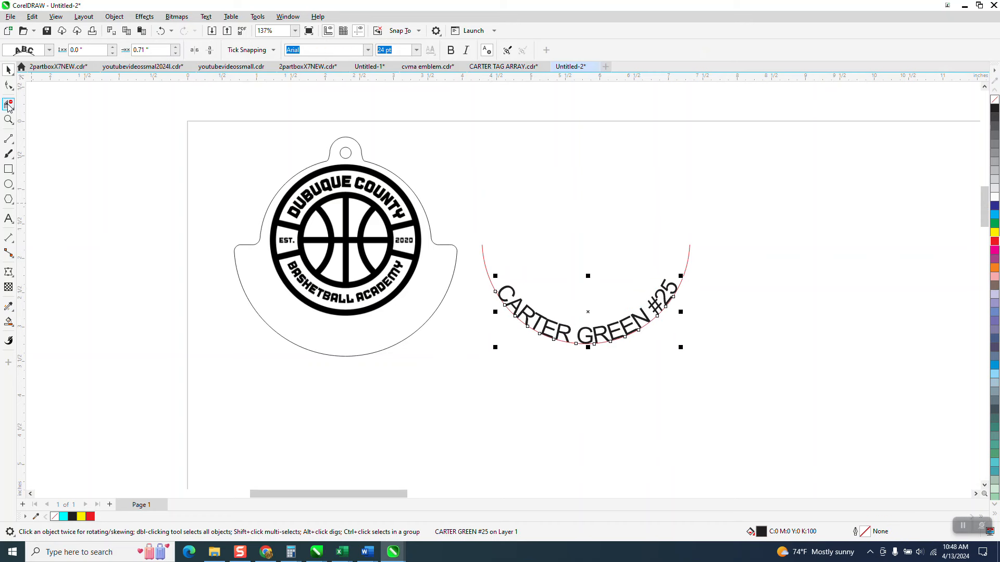
click(8, 84)
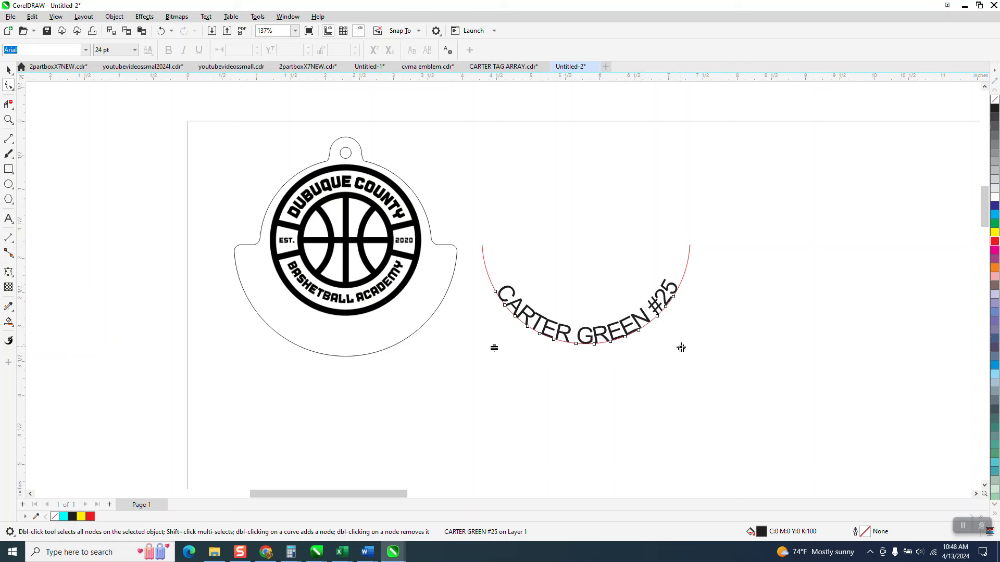
drag(681, 348, 706, 341)
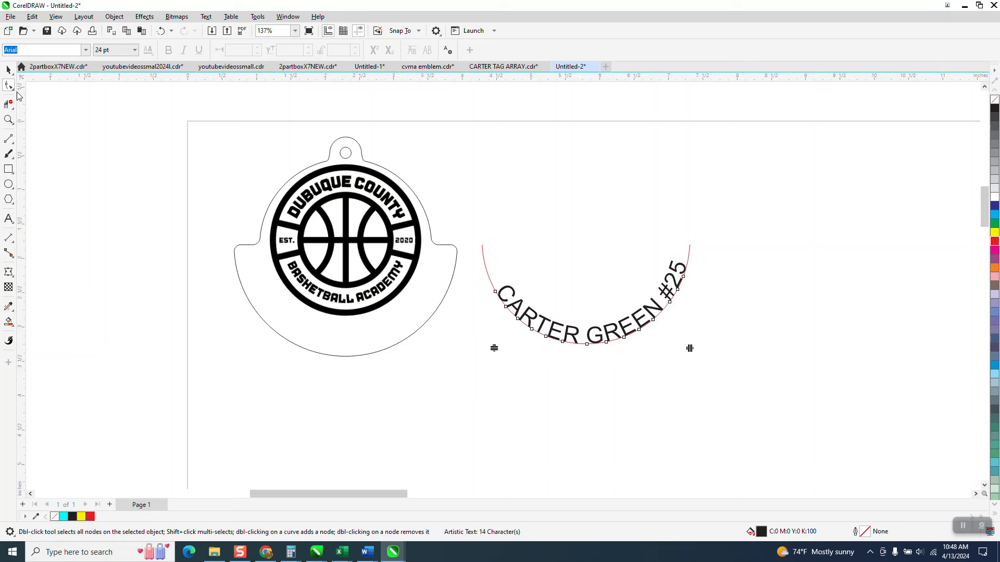
Step: Centre the curved name along the arc, setting its Offset to 0.43"
click(9, 69)
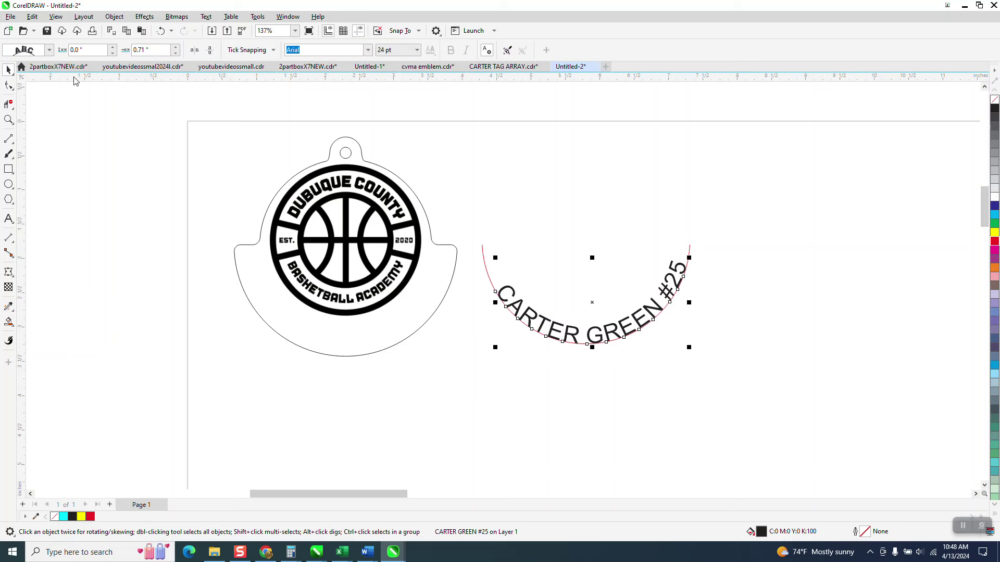
click(176, 54)
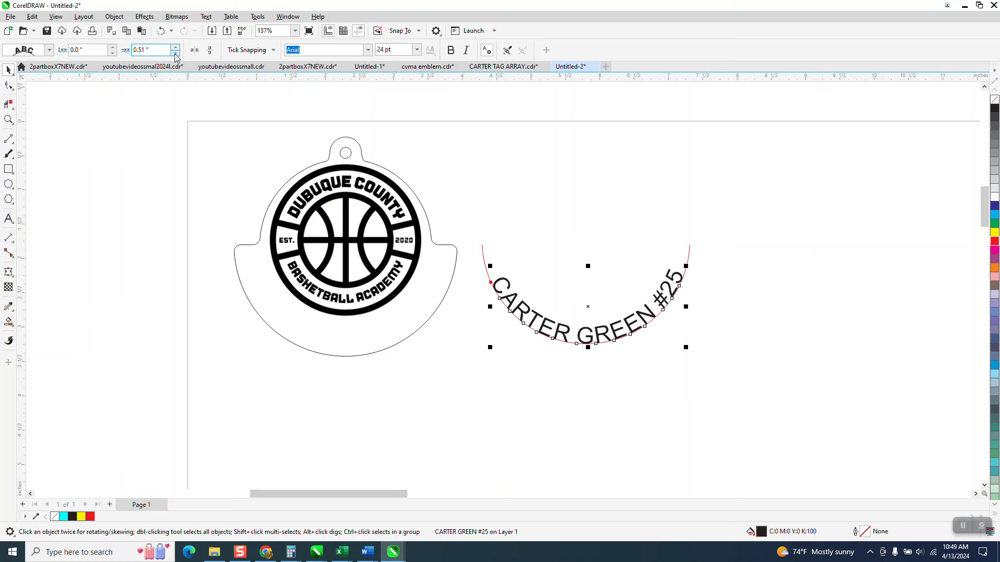
click(176, 53)
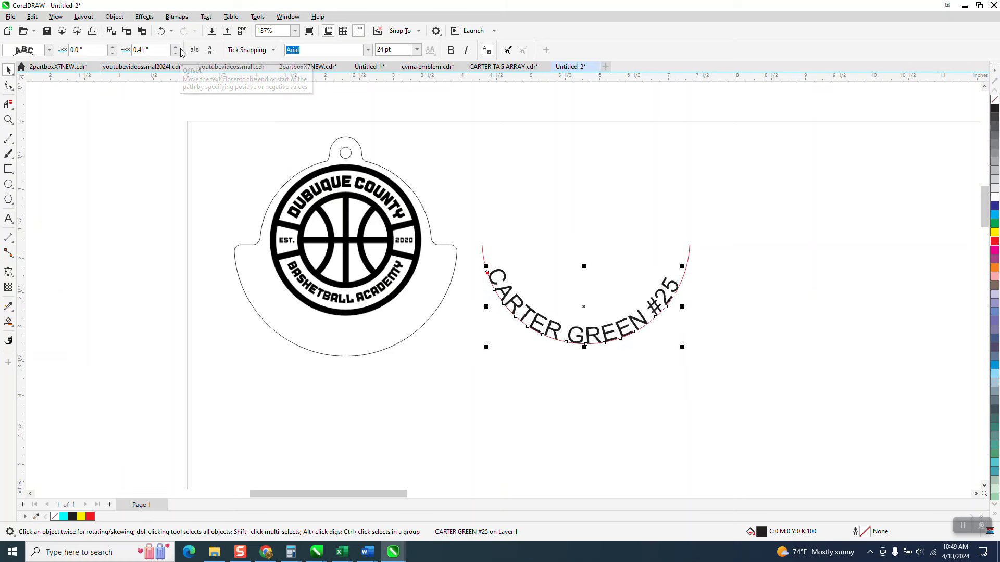
click(175, 47)
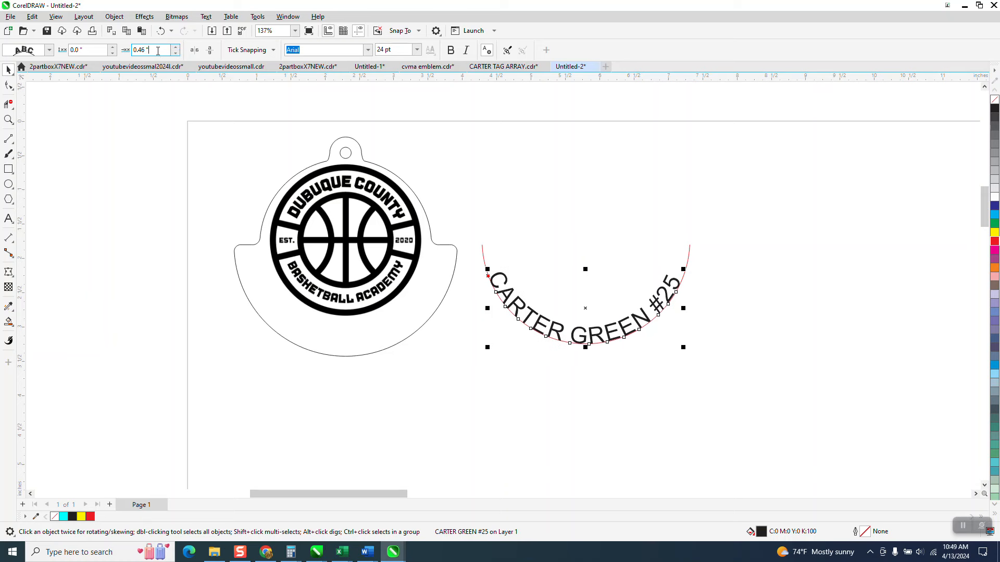
double_click(141, 50)
text(.43)
key(Return)
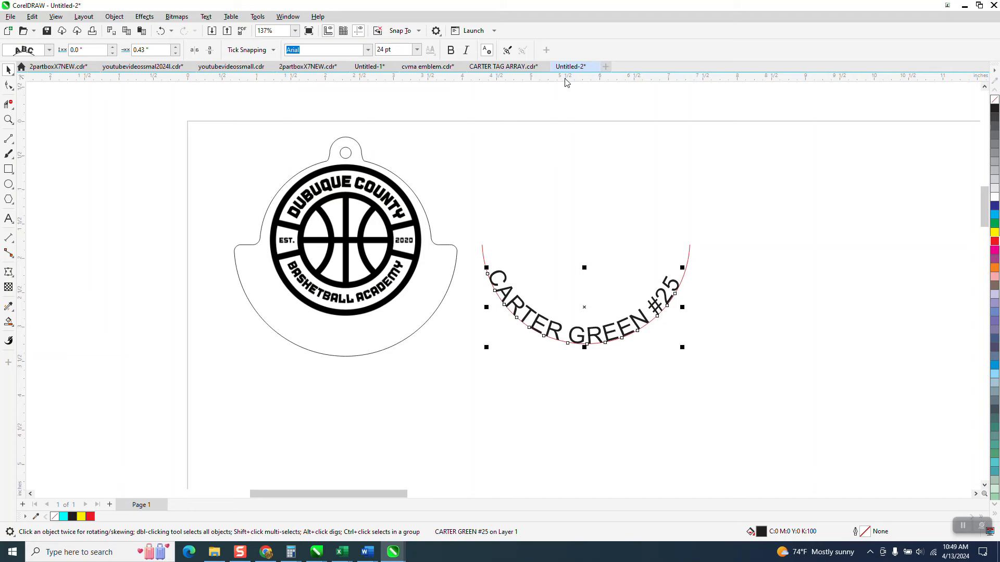
Step: Add a horizontal guideline from the top ruler and lift the name slightly off the arc
drag(566, 79, 581, 274)
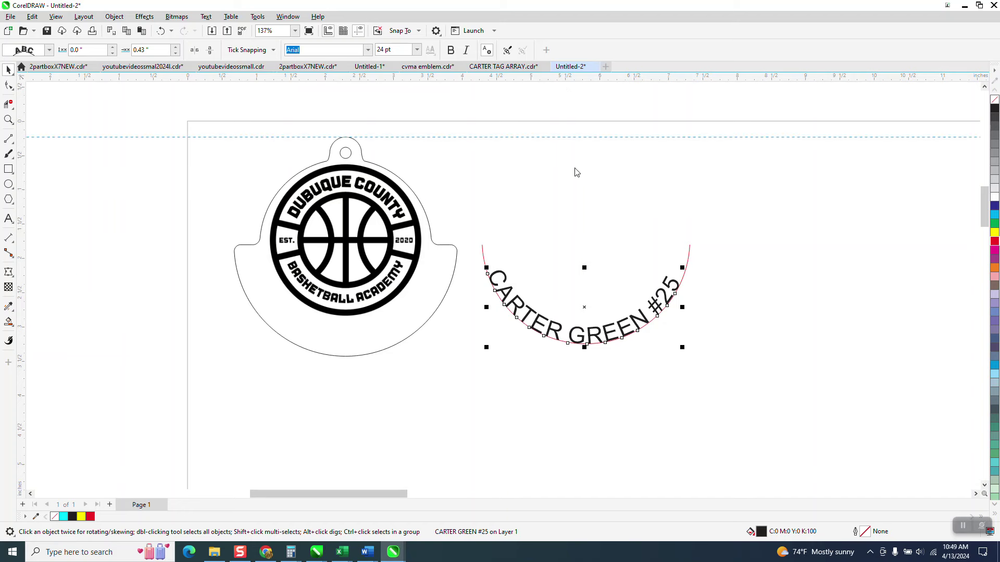
click(582, 272)
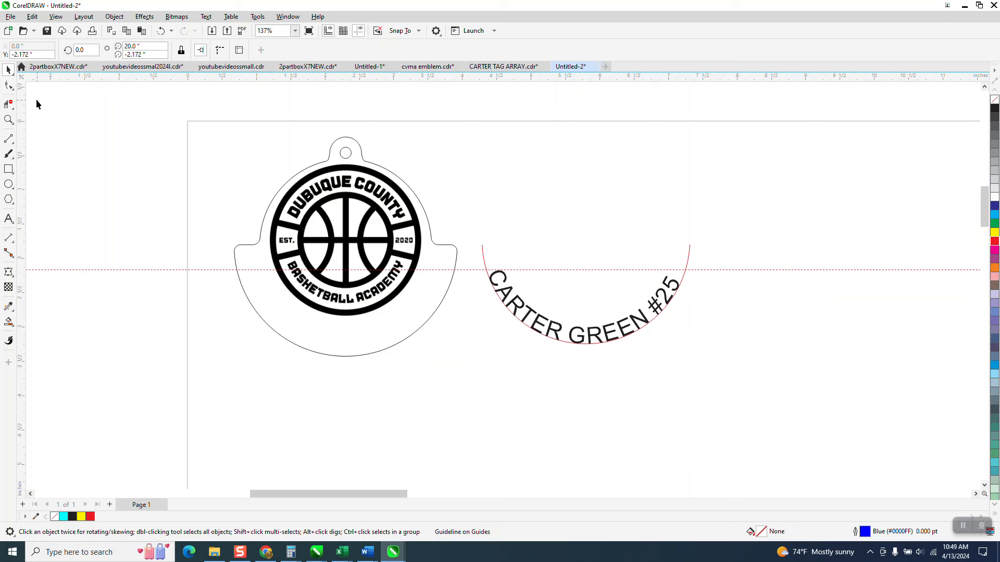
click(561, 329)
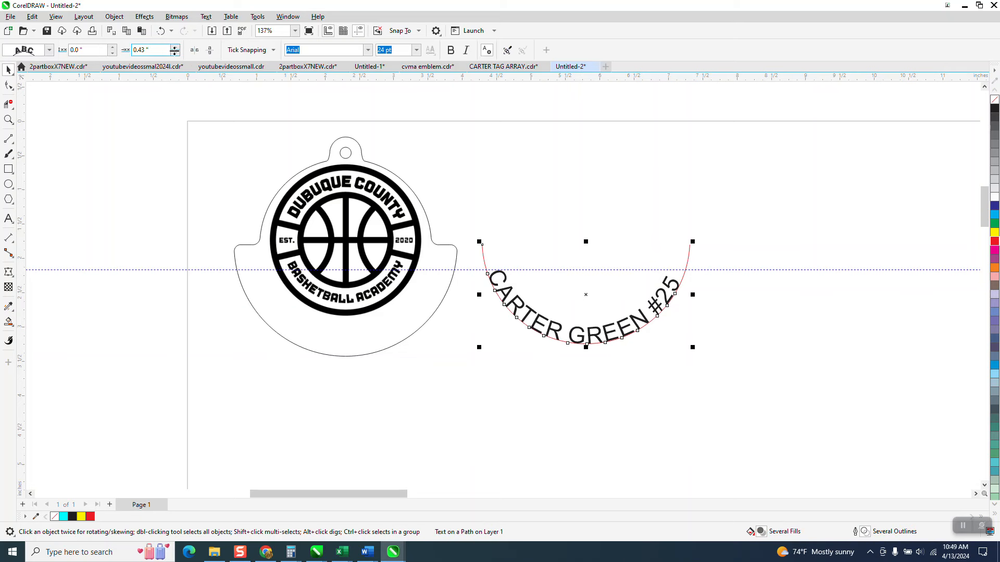
click(176, 47)
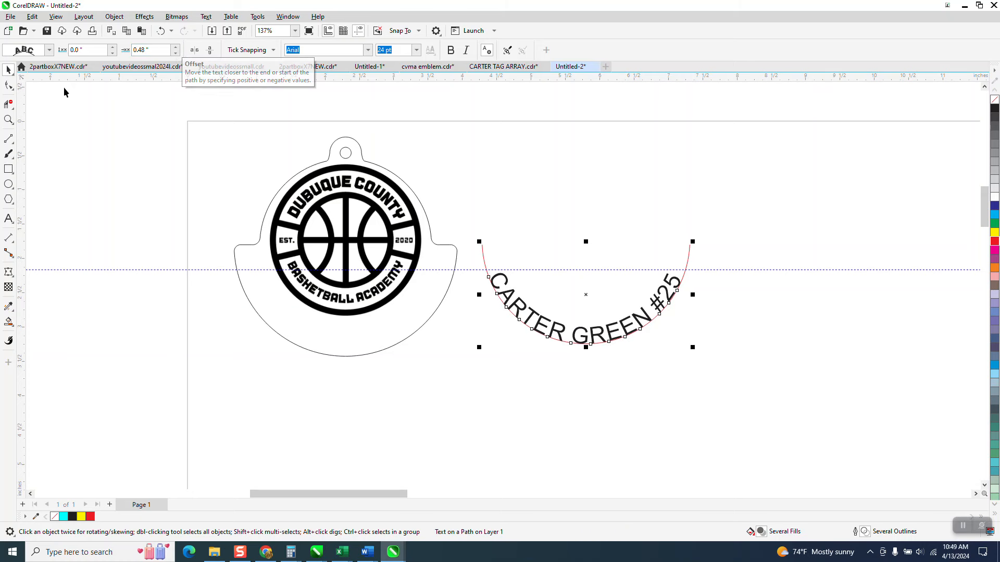
click(732, 270)
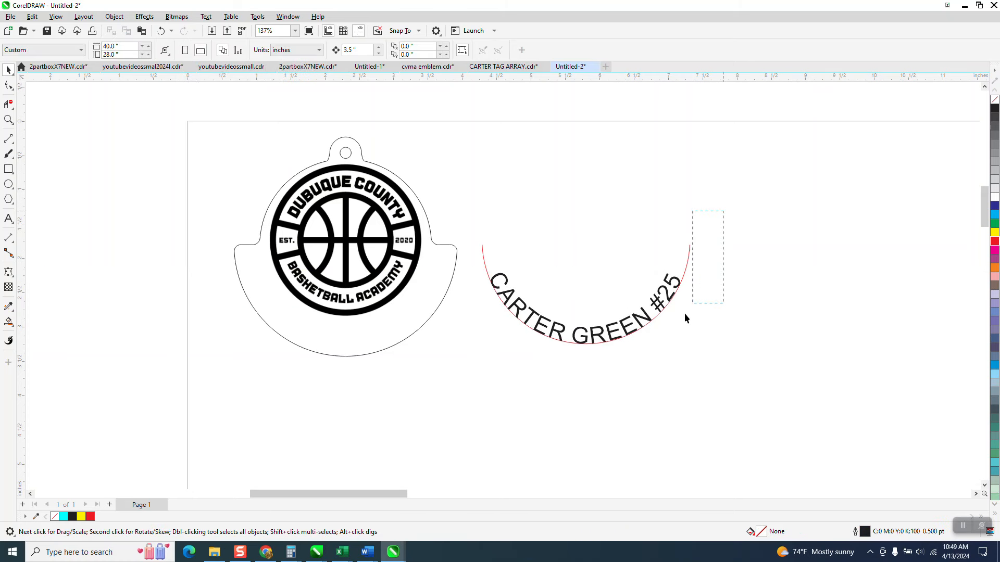
Step: Select the curved name with its arc and align it onto the badge's bottom edge
drag(684, 317, 495, 381)
drag(494, 379, 458, 379)
key(ctrl+z)
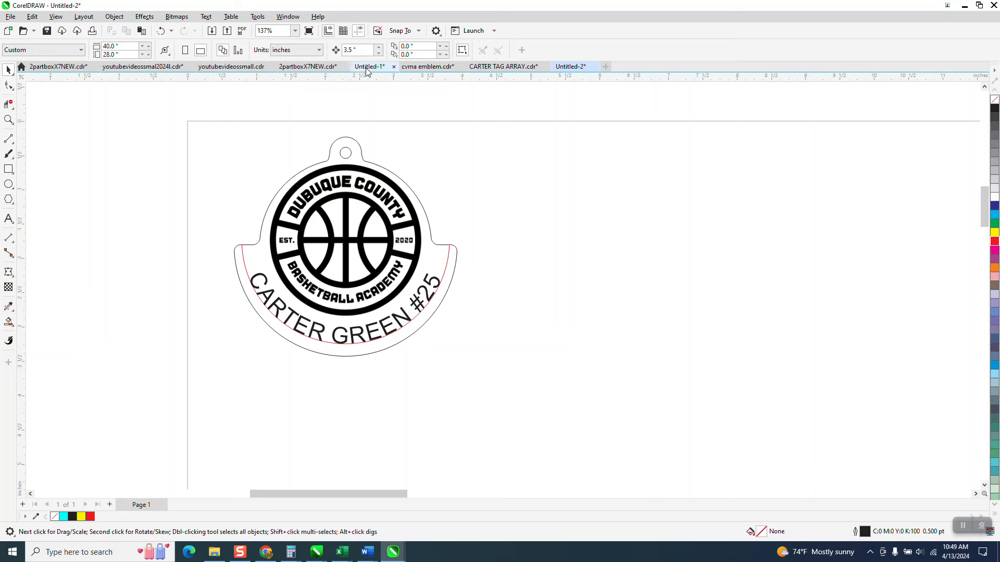
Step: Duplicate the finished tag with Ctrl+D so three tags sit side by side
drag(396, 315, 554, 381)
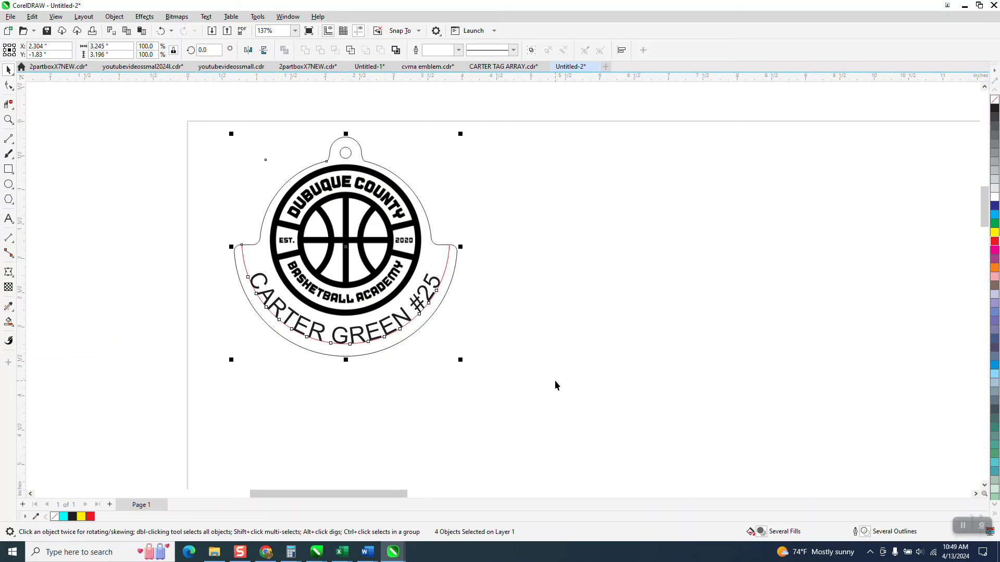
key(ctrl+d)
key(ctrl+d)
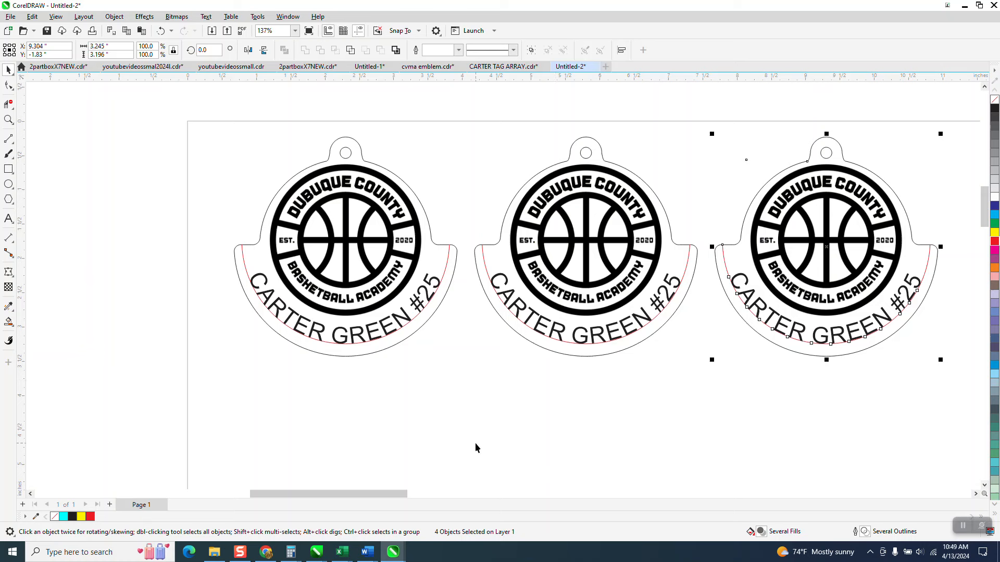
click(590, 335)
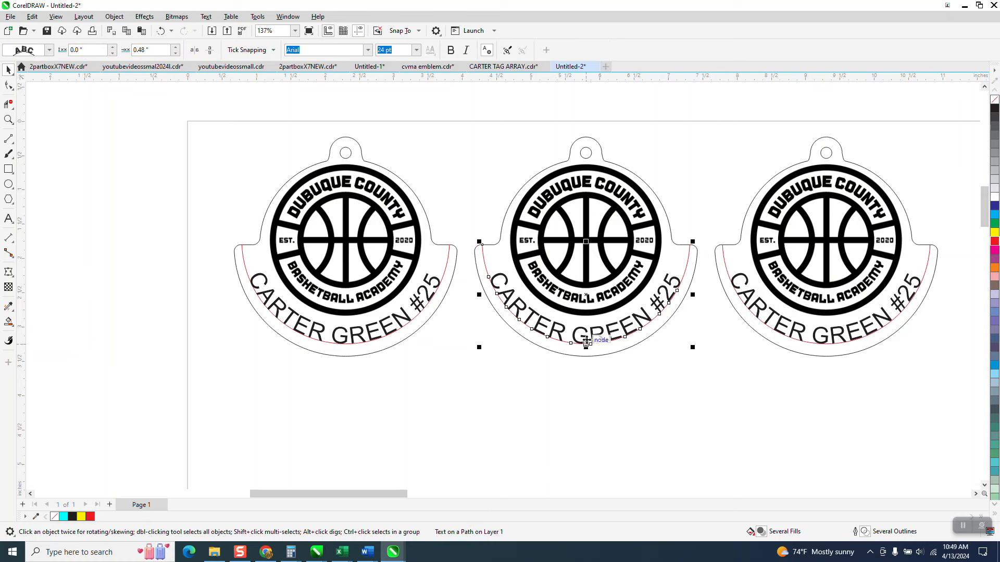
click(10, 219)
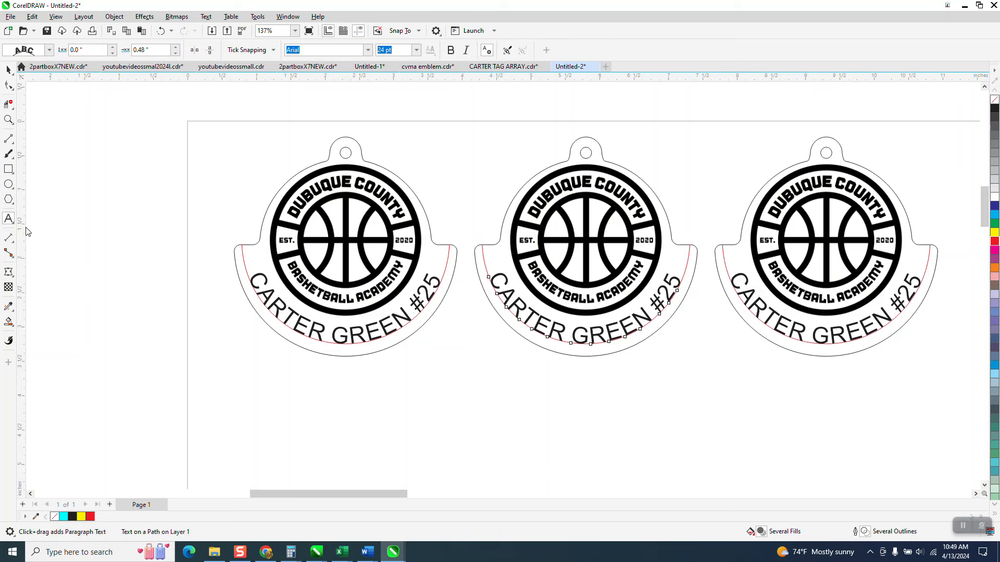
click(676, 286)
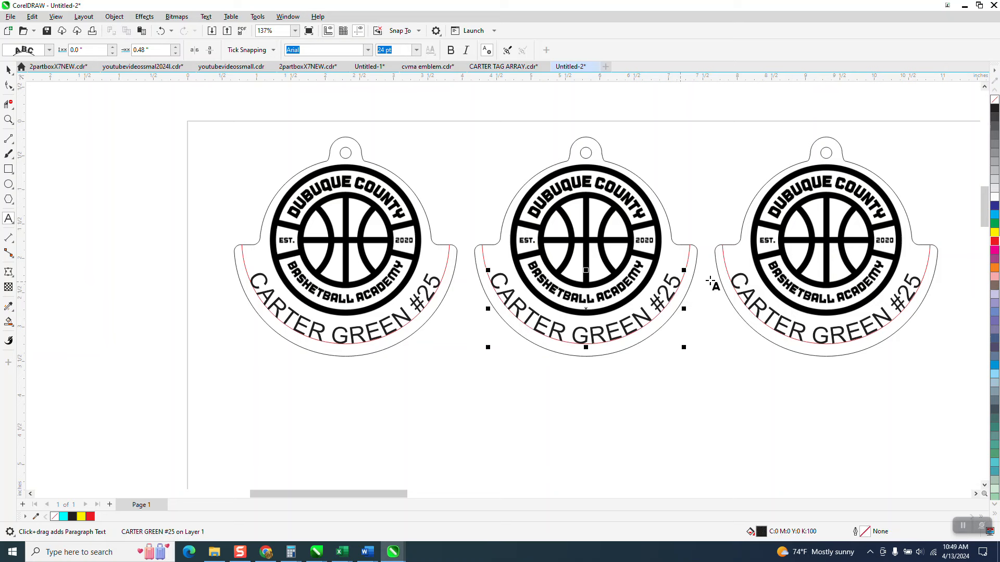
key(BackSpace)
key(BackSpace)
key(BackSpace)
key(BackSpace)
key(BackSpace)
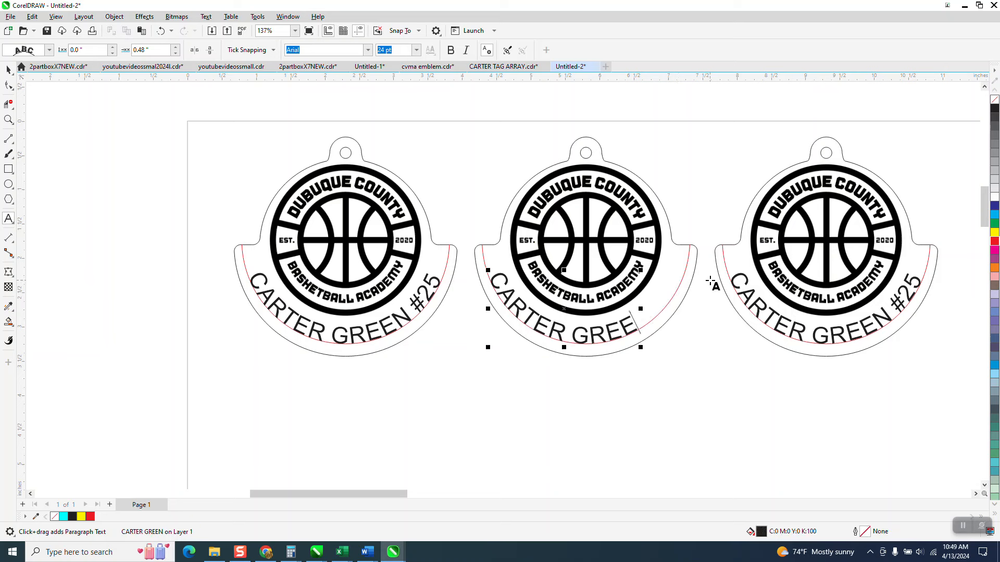
key(BackSpace)
key(BackSpace)
key(BackSpace)
key(BackSpace)
key(BackSpace)
key(BackSpace)
key(BackSpace)
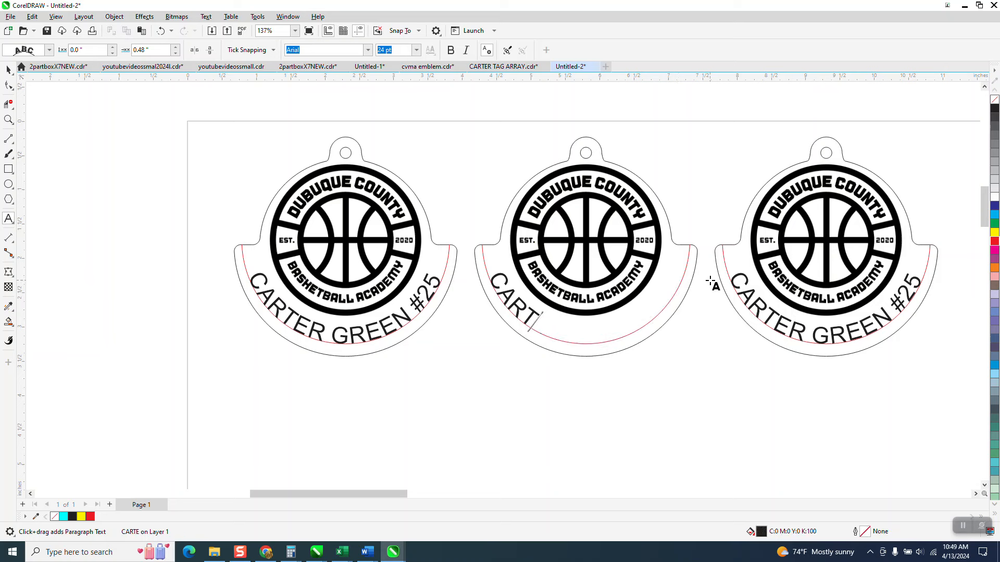
key(BackSpace)
key(BackSpace)
key(BackSpace)
key(BackSpace)
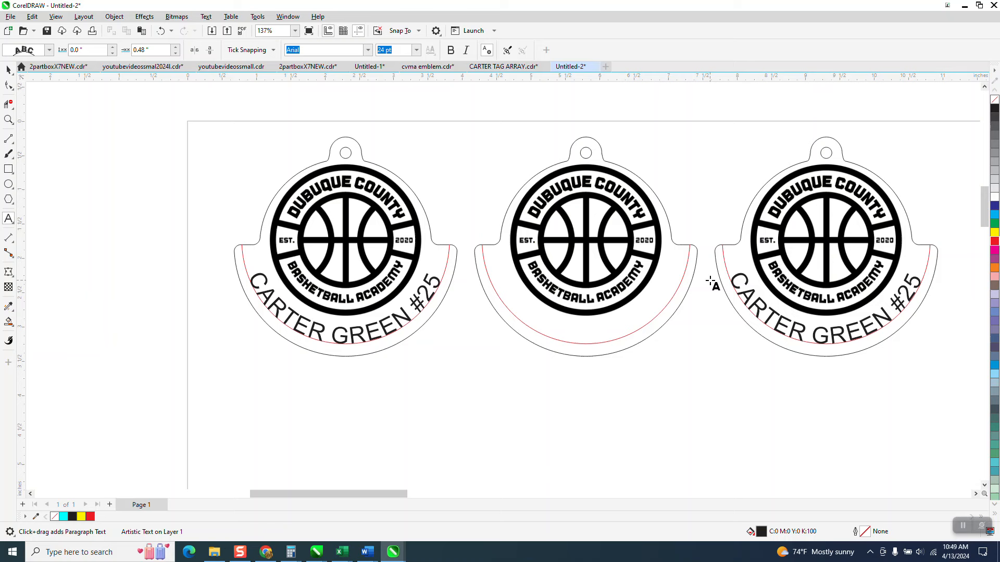
text(BILLY)
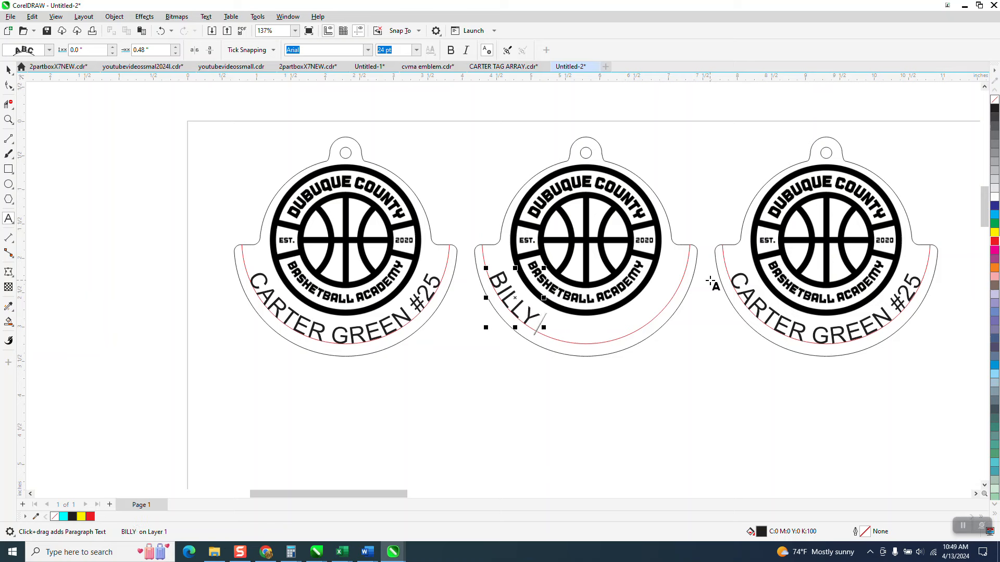
text( HAD)
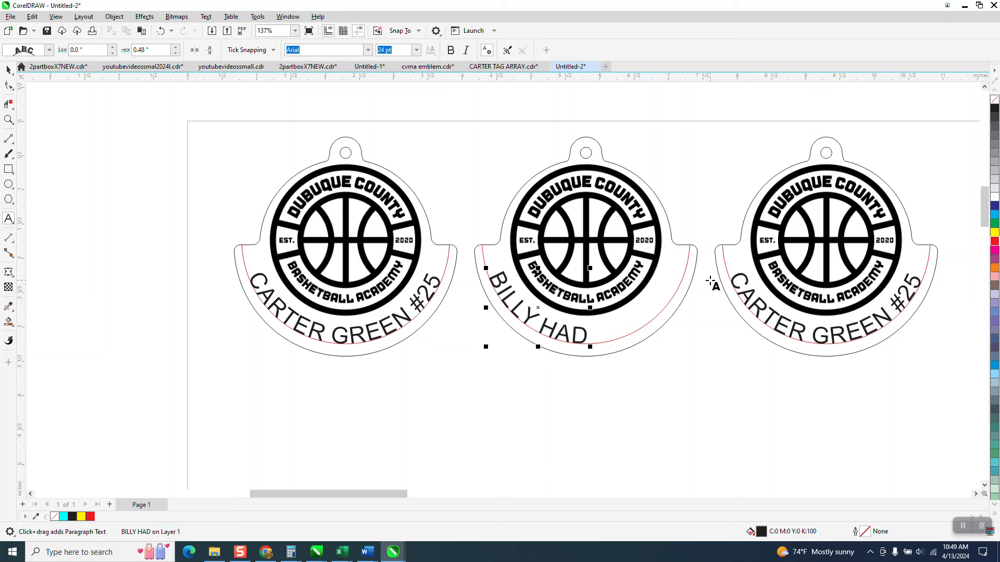
key(BackSpace)
text(YD)
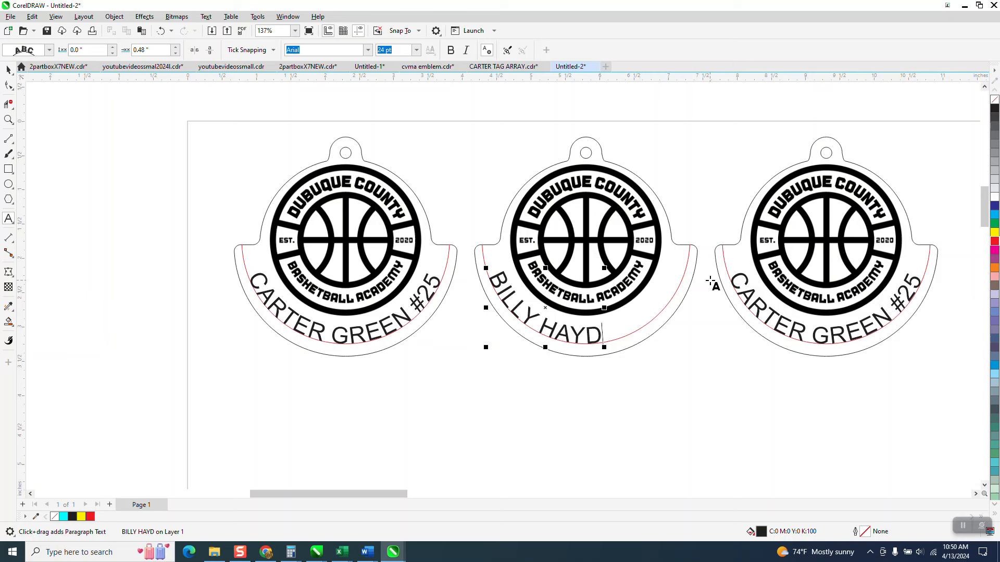
text(ON #)
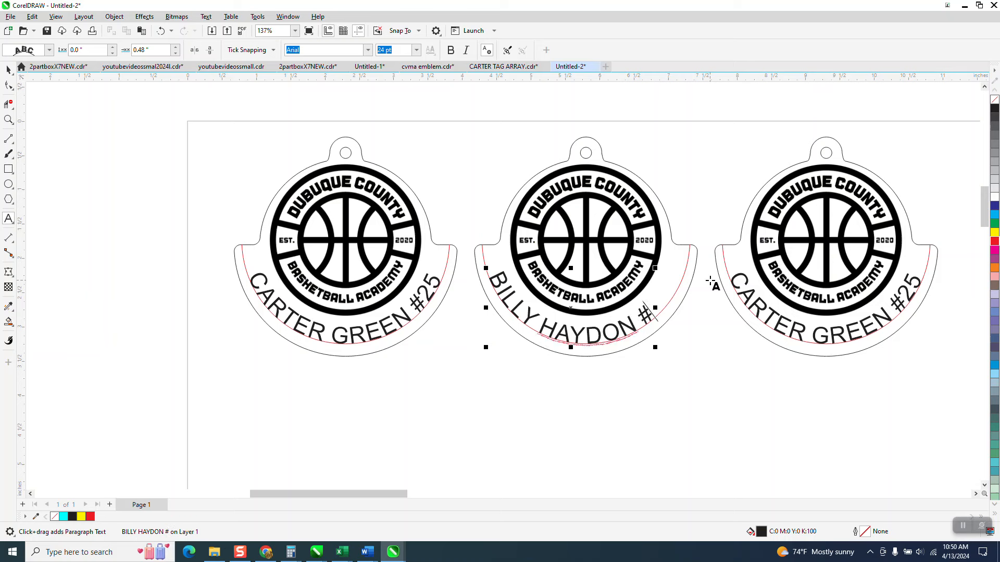
text(33)
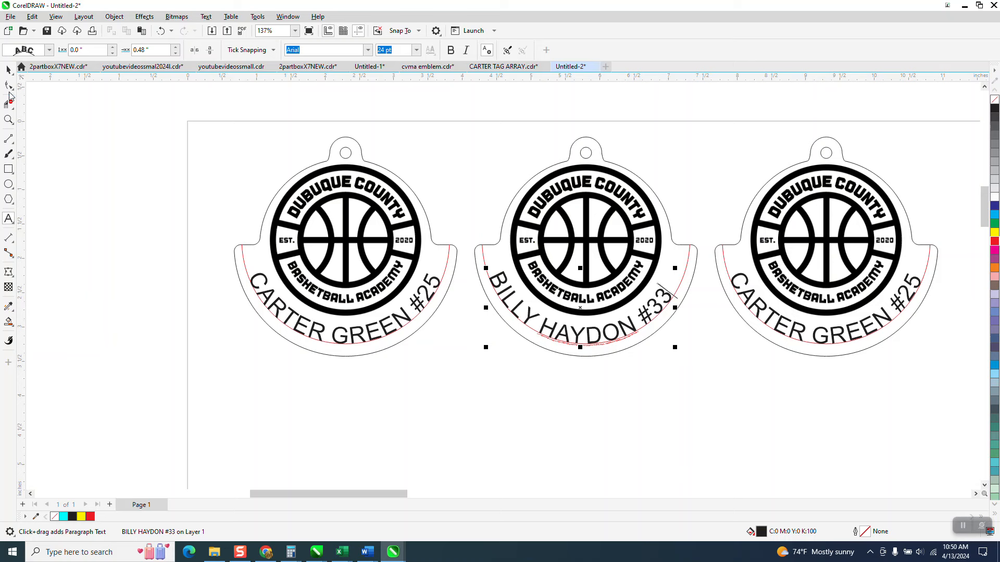
click(10, 84)
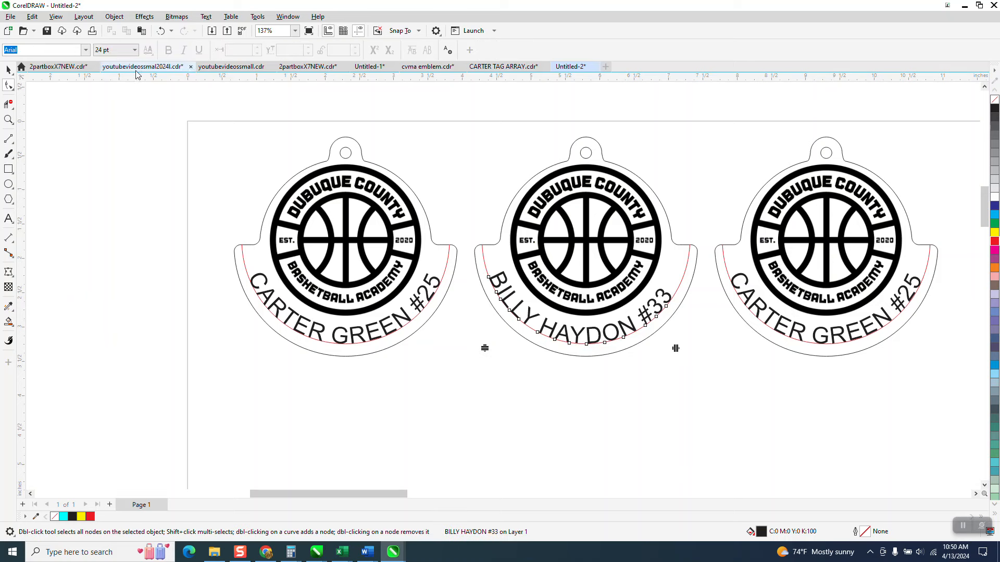
click(9, 69)
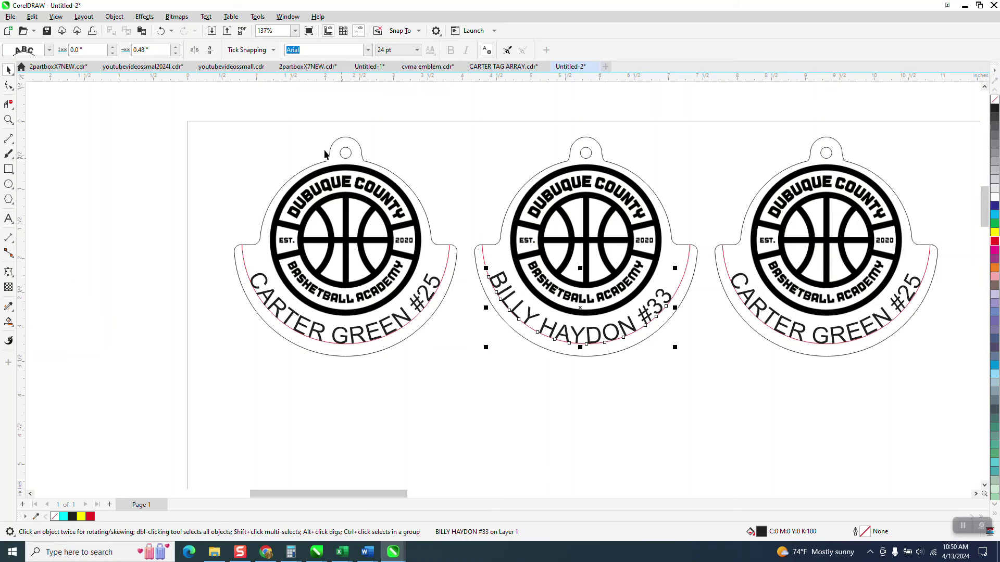
click(175, 53)
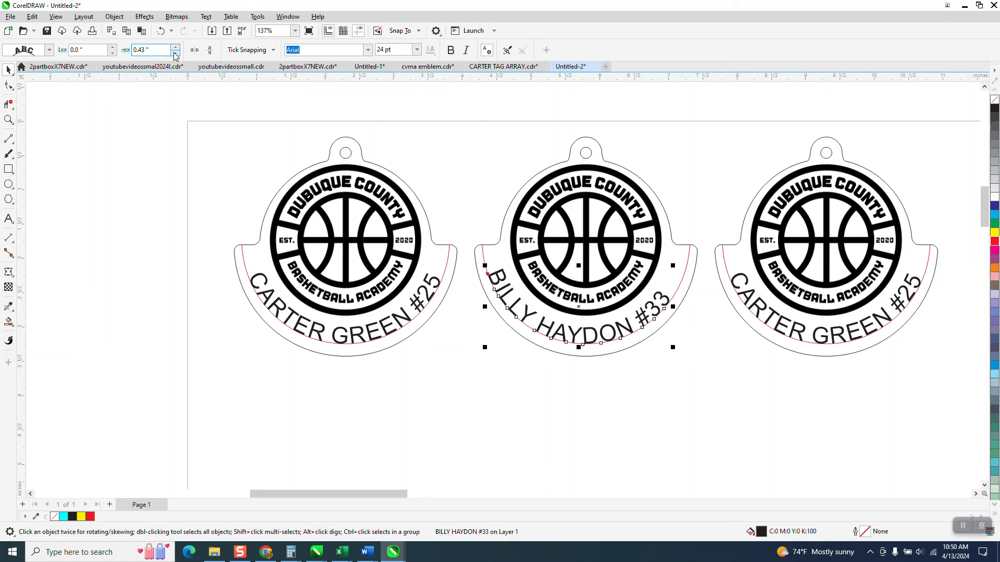
click(175, 47)
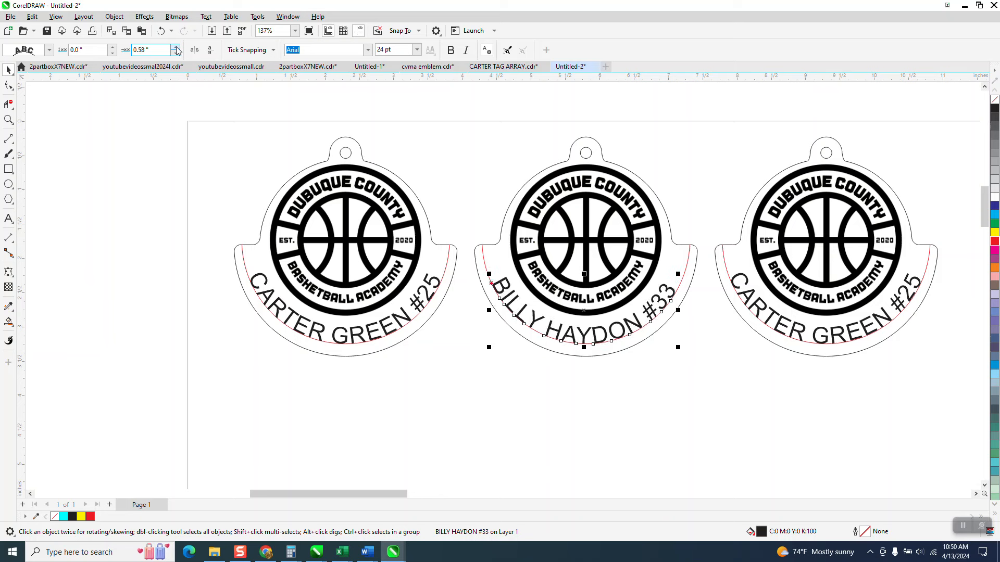
click(175, 46)
click(176, 52)
click(777, 316)
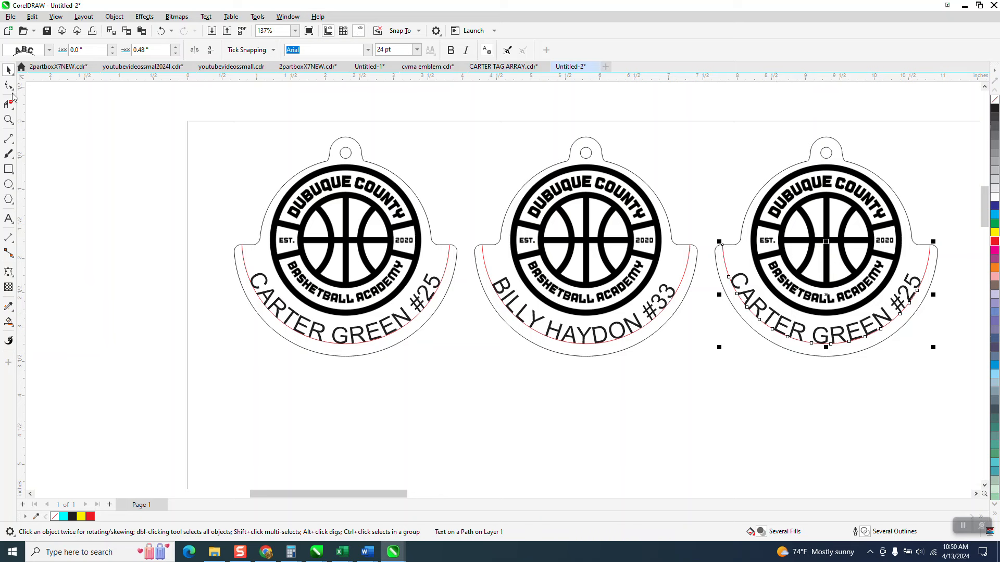
Step: Replace the third tag's CARTER GREEN #25 with DONNY SMITH #44 and return to object selection
click(9, 219)
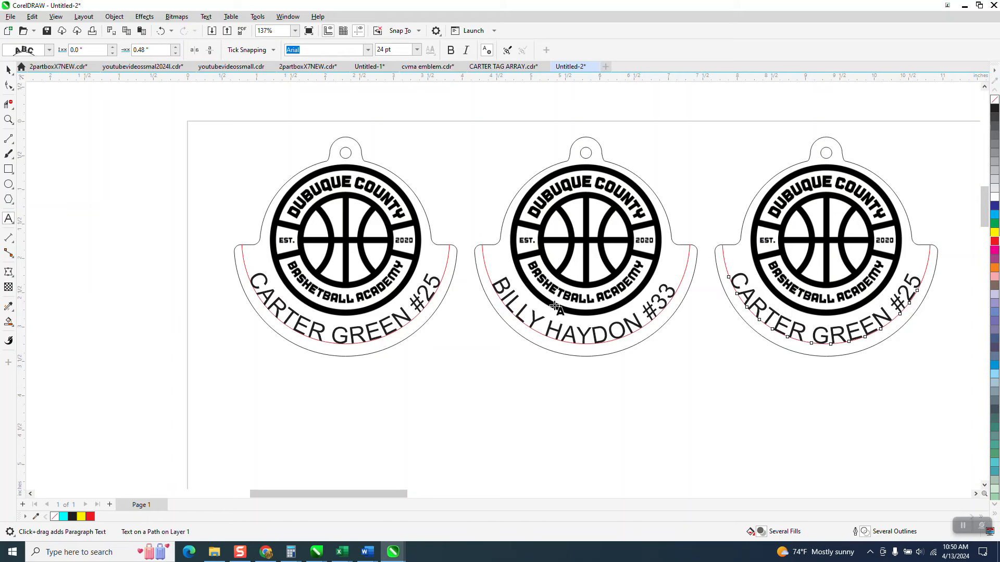
click(922, 279)
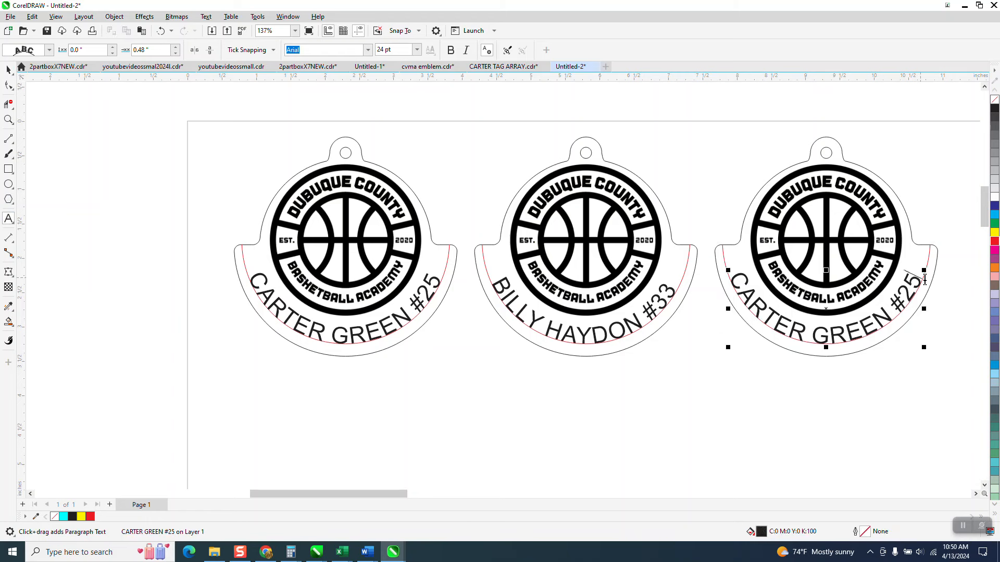
key(BackSpace)
key(BackSpace)
key(BackSpace)
key(BackSpace)
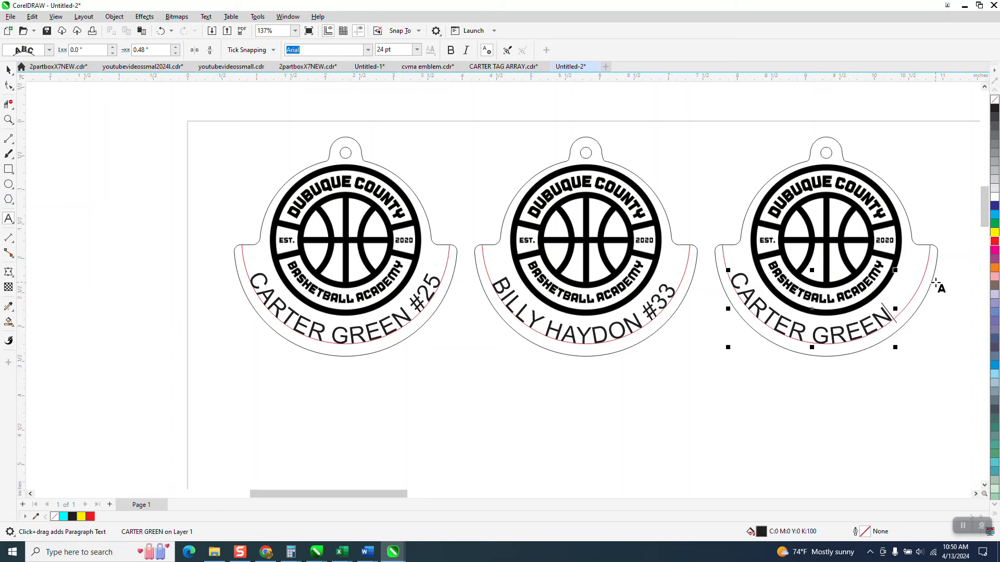
key(BackSpace)
key(BackSpace)
key(BackSpace)
key(BackSpace)
key(BackSpace)
key(BackSpace)
key(BackSpace)
key(BackSpace)
key(BackSpace)
key(BackSpace)
key(BackSpace)
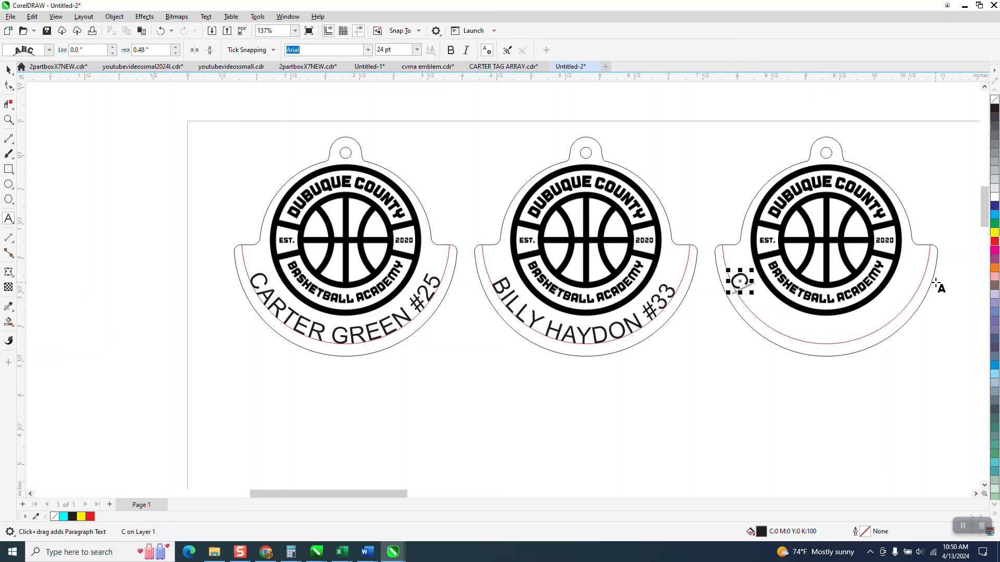
key(BackSpace)
text(dOO)
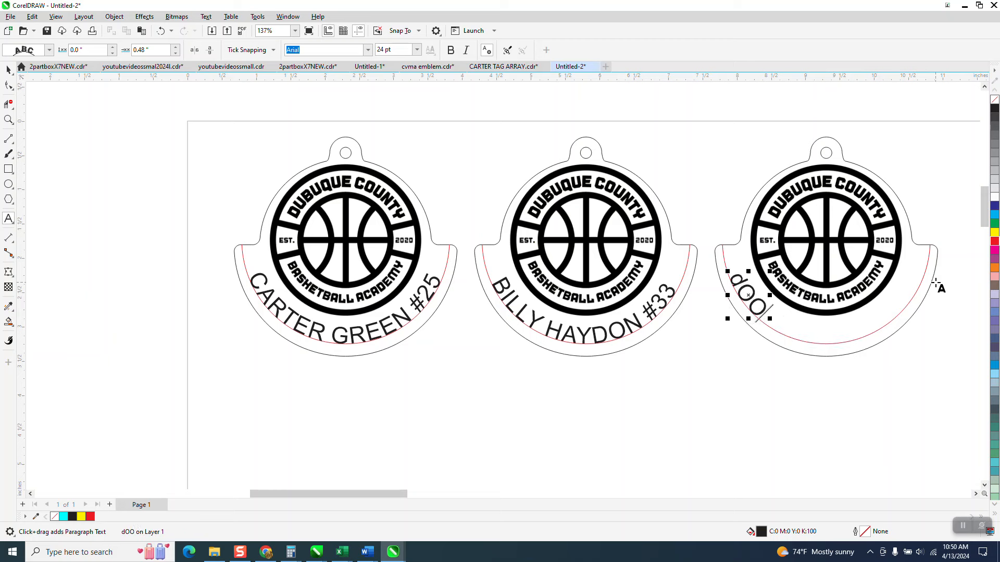
text(NY)
key(BackSpace)
key(BackSpace)
key(BackSpace)
key(BackSpace)
key(BackSpace)
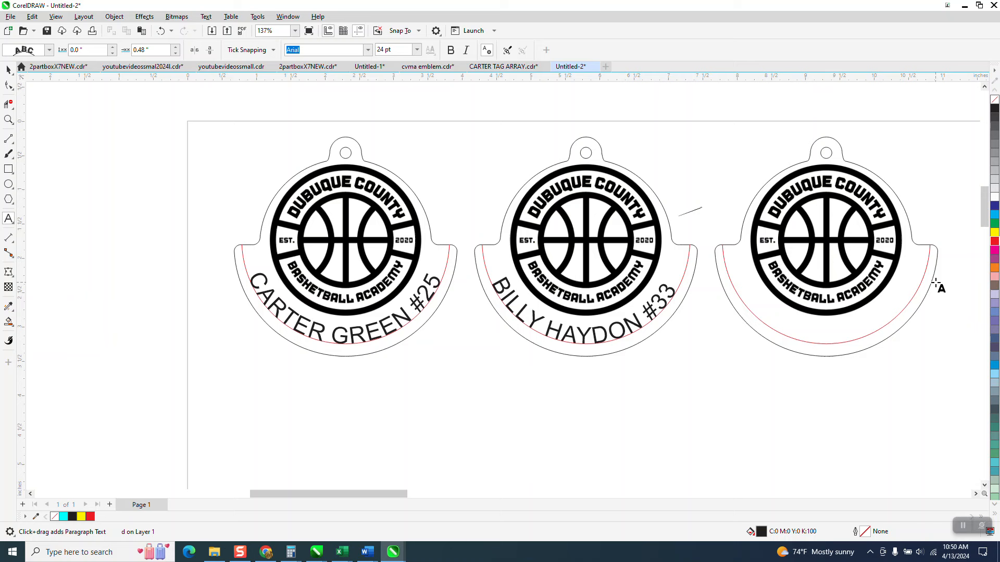
text(DONNY )
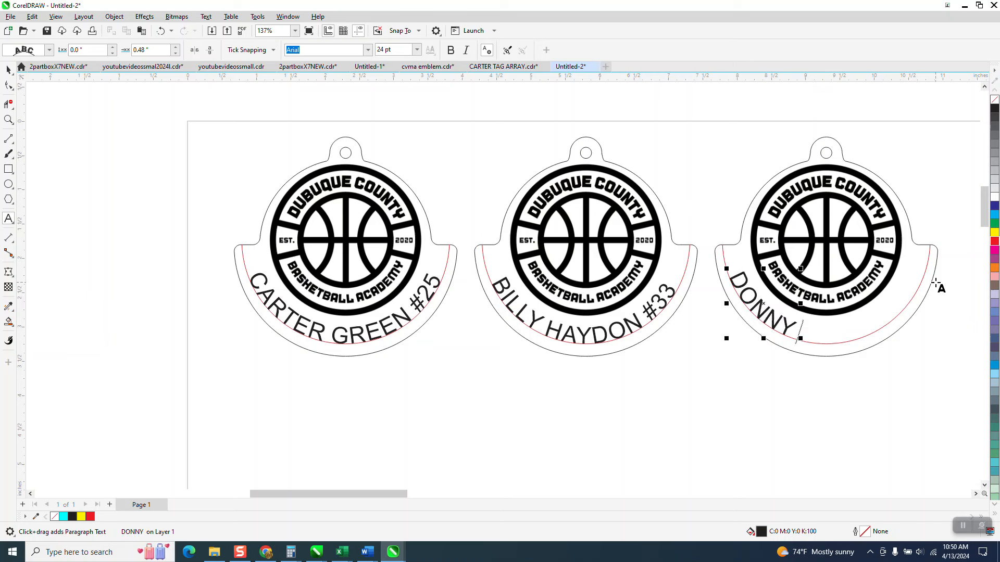
text(SMITHE)
key(BackSpace)
text(#)
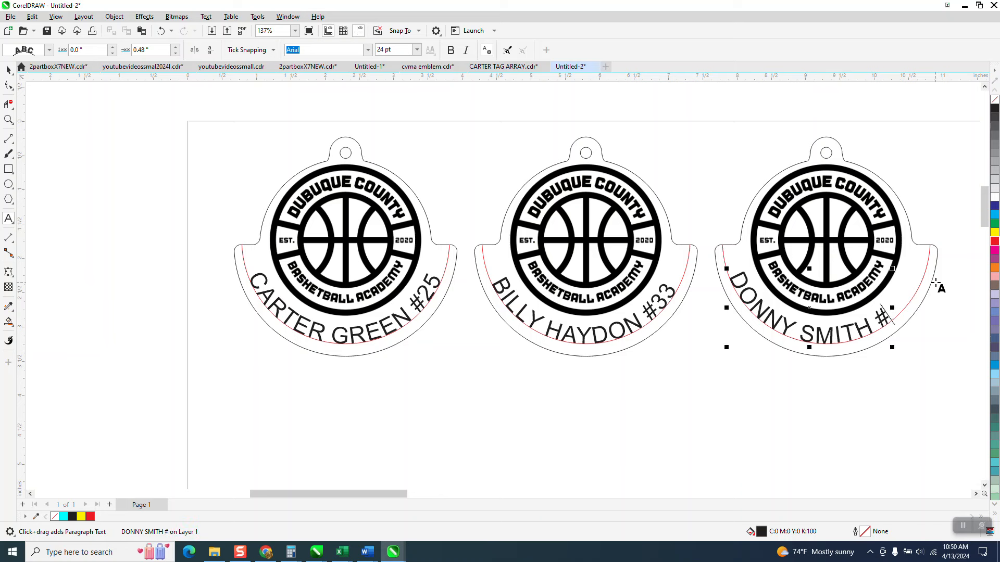
text(44)
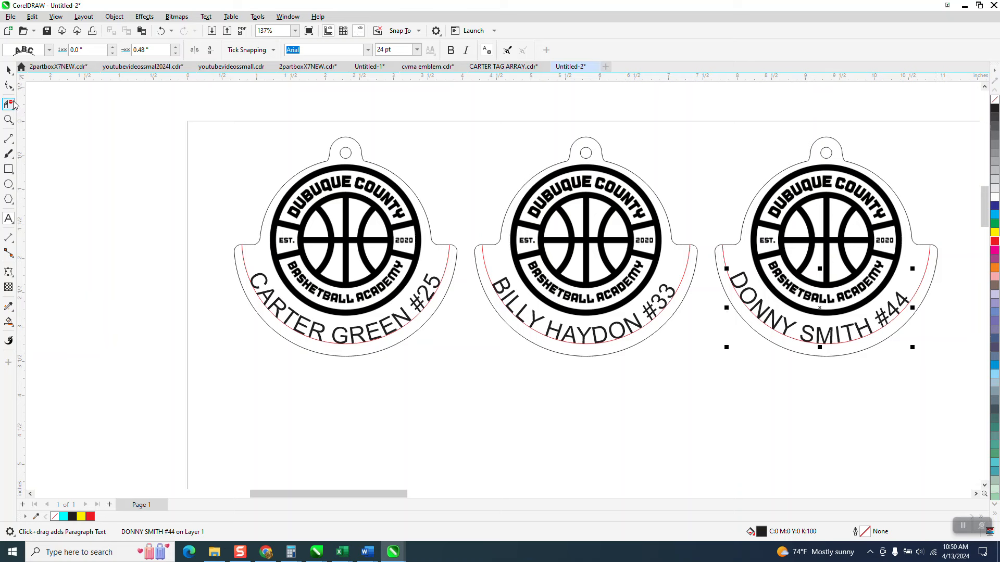
click(9, 69)
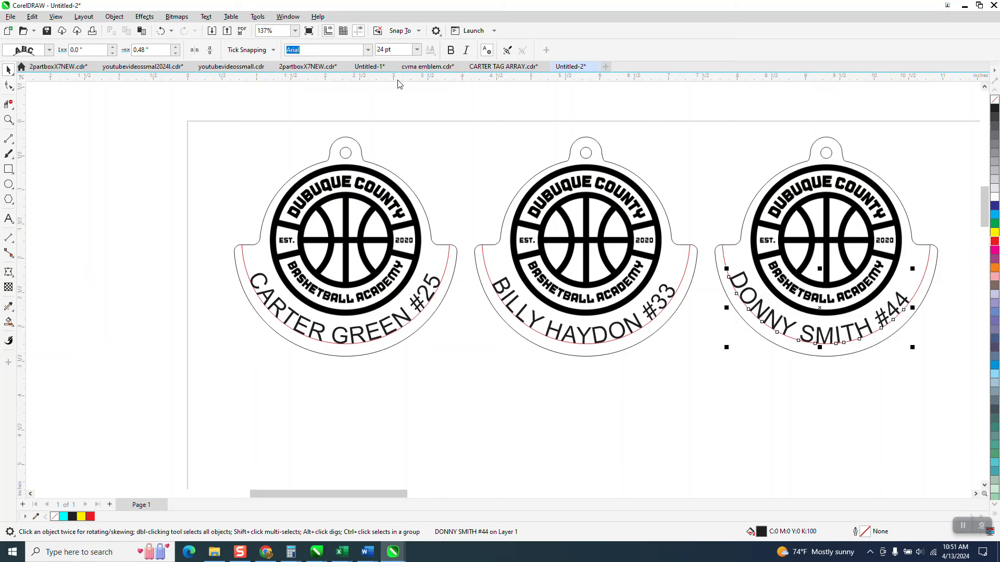
drag(397, 78, 434, 275)
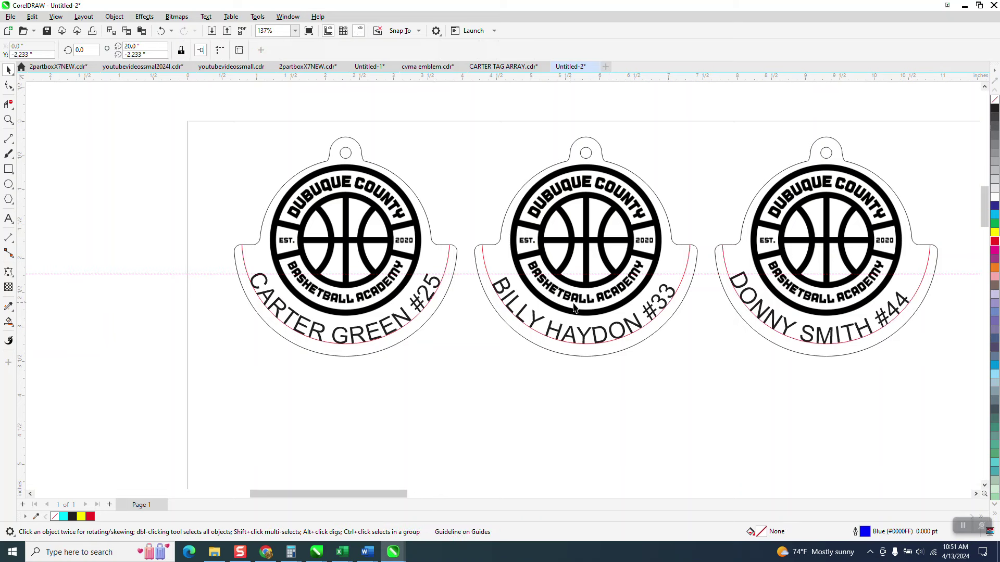
click(672, 295)
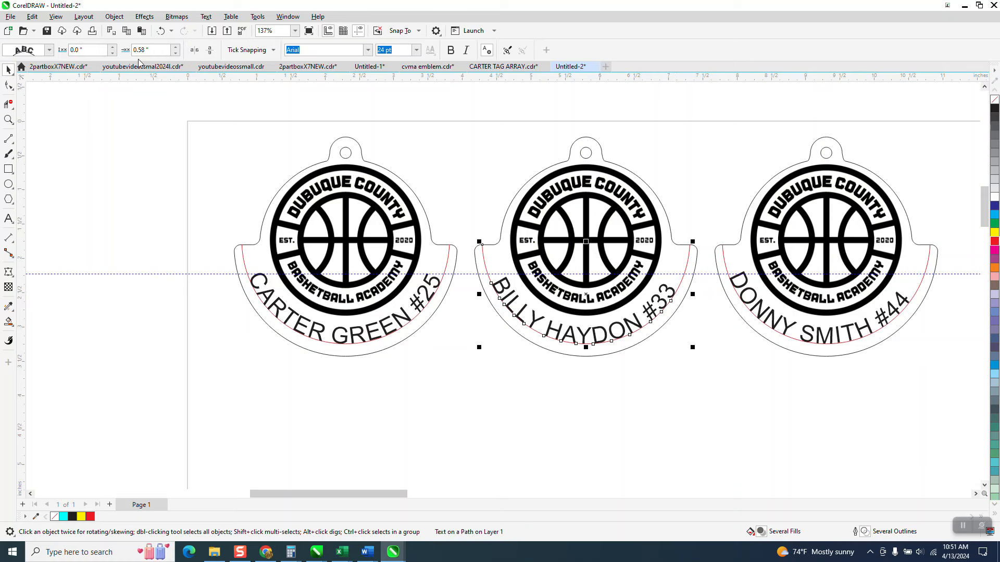
click(176, 53)
click(175, 47)
click(791, 331)
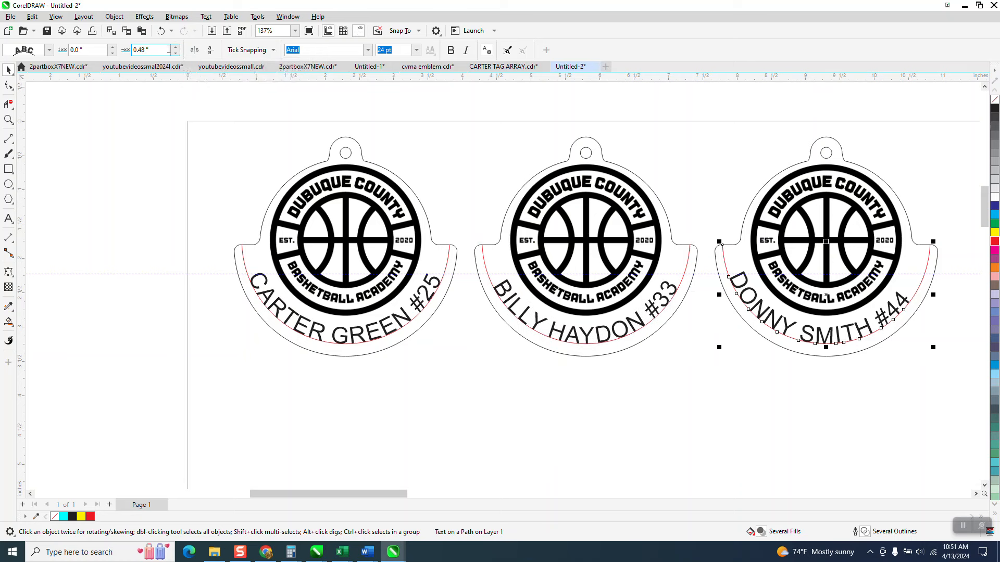
click(175, 47)
click(175, 48)
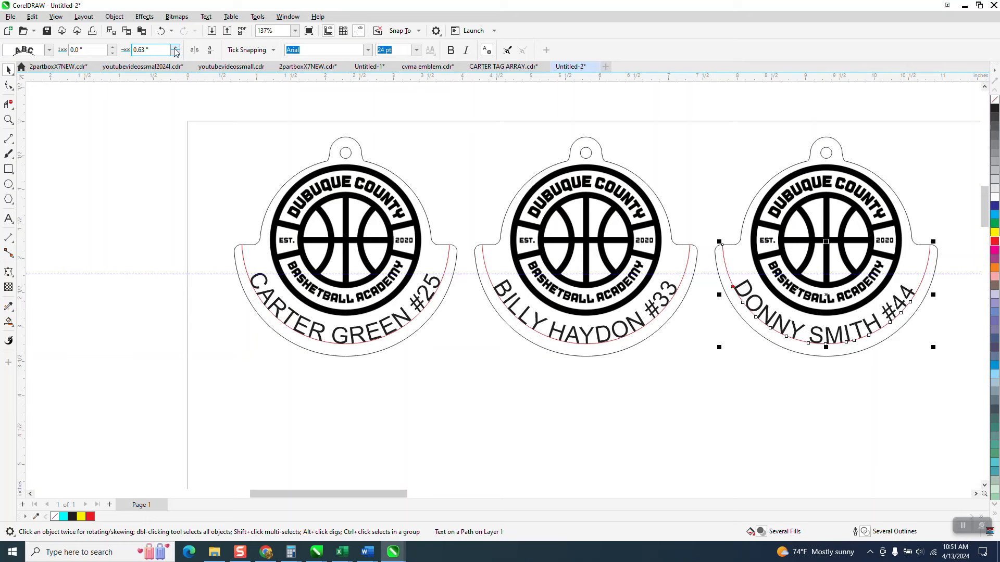
click(175, 48)
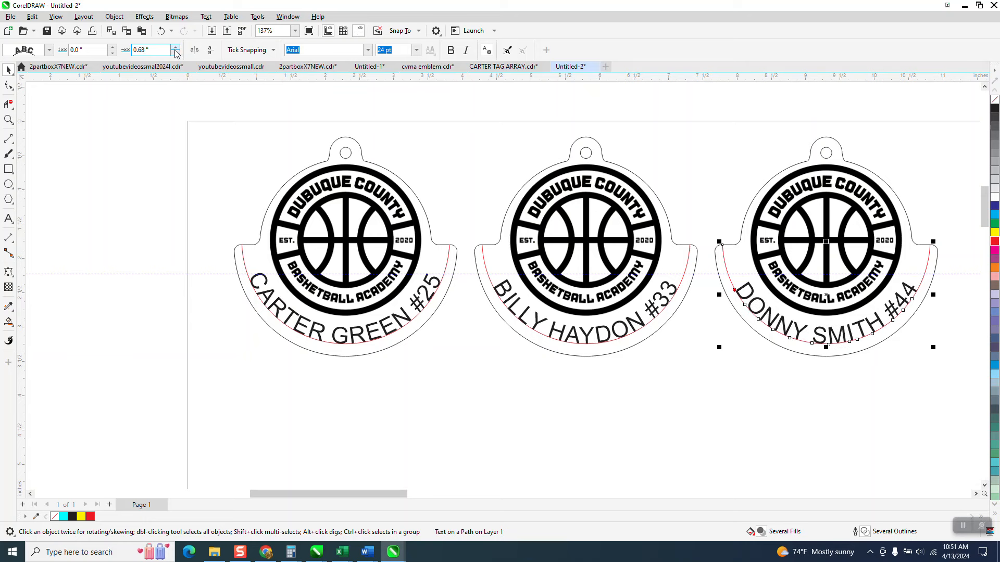
scroll(282, 281, down, 1)
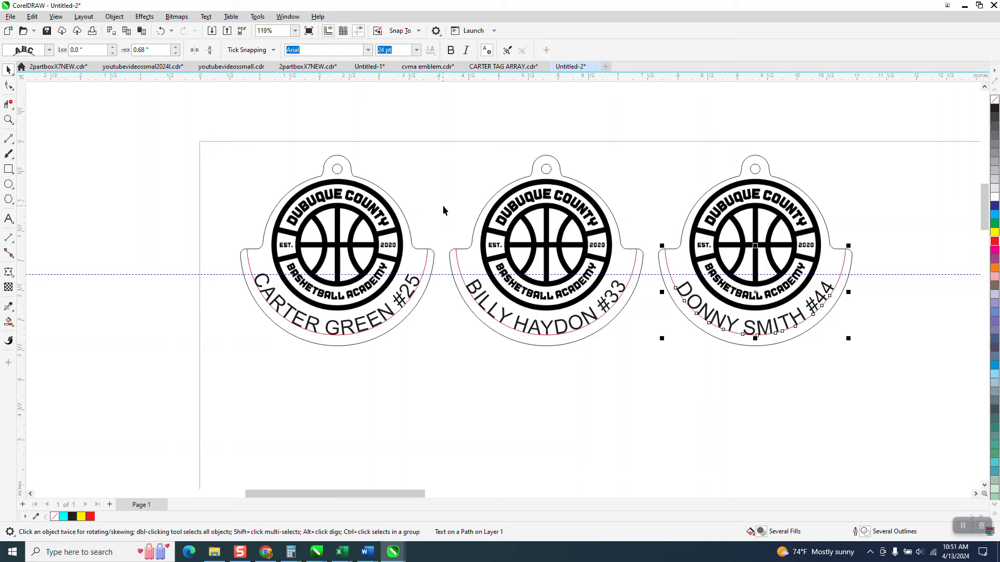
mouse_move(195, 111)
mouse_down()
mouse_move(859, 361)
mouse_move(887, 387)
mouse_up()
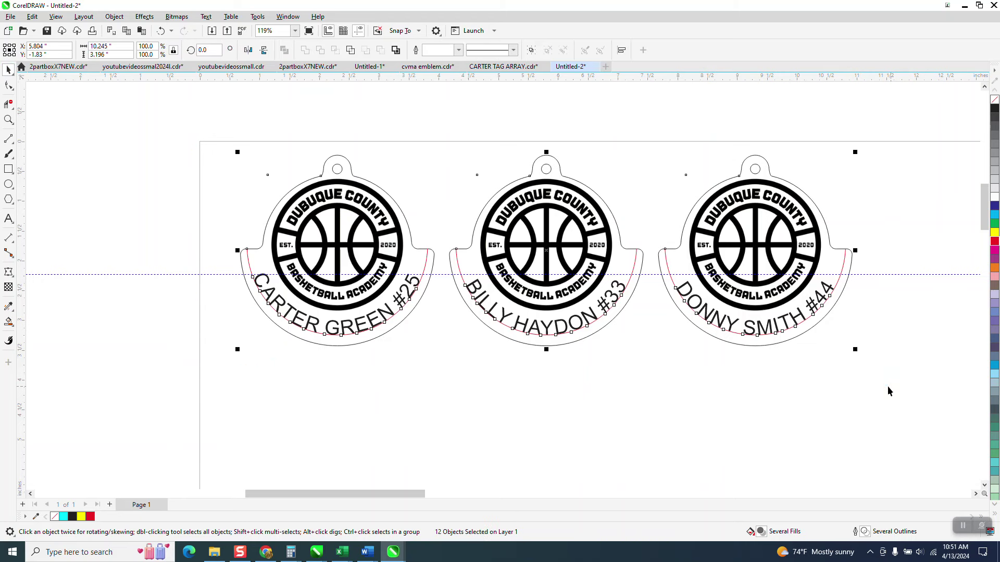
Step: Hide the dashed horizontal guideline running across the three tags
click(115, 17)
click(149, 260)
click(357, 32)
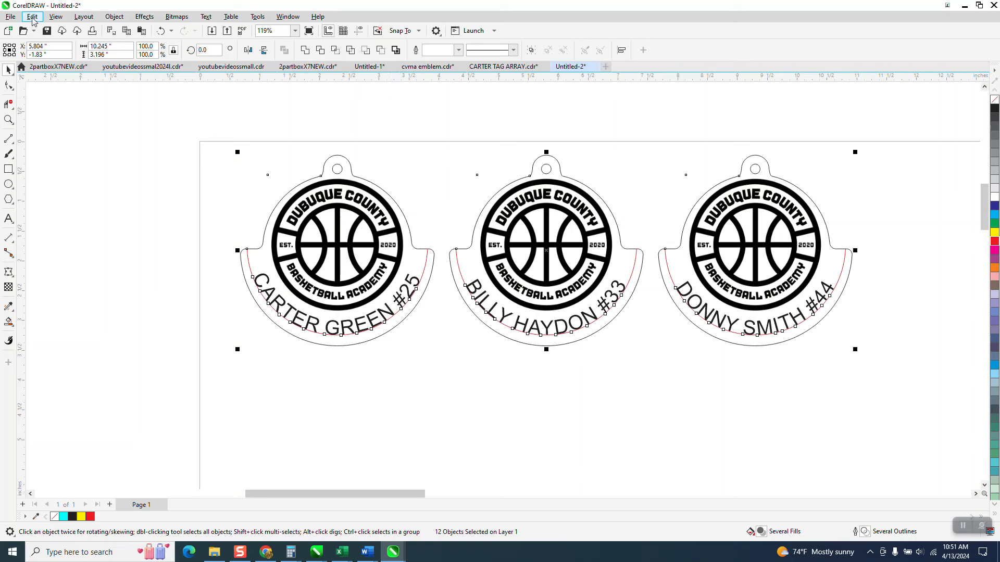
Step: Bring up Find and Replace from the Edit menu and deselect the tags
click(33, 17)
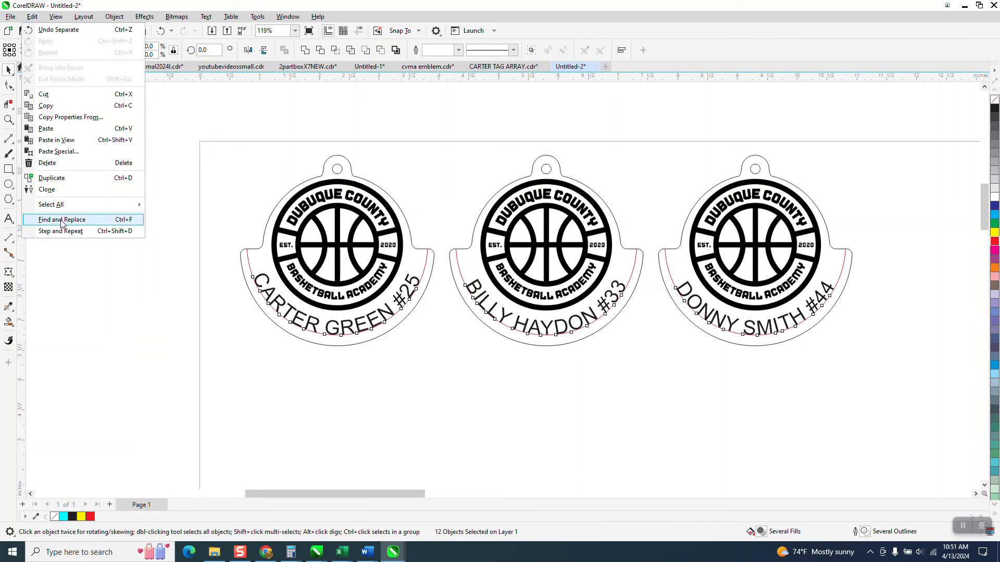
click(630, 319)
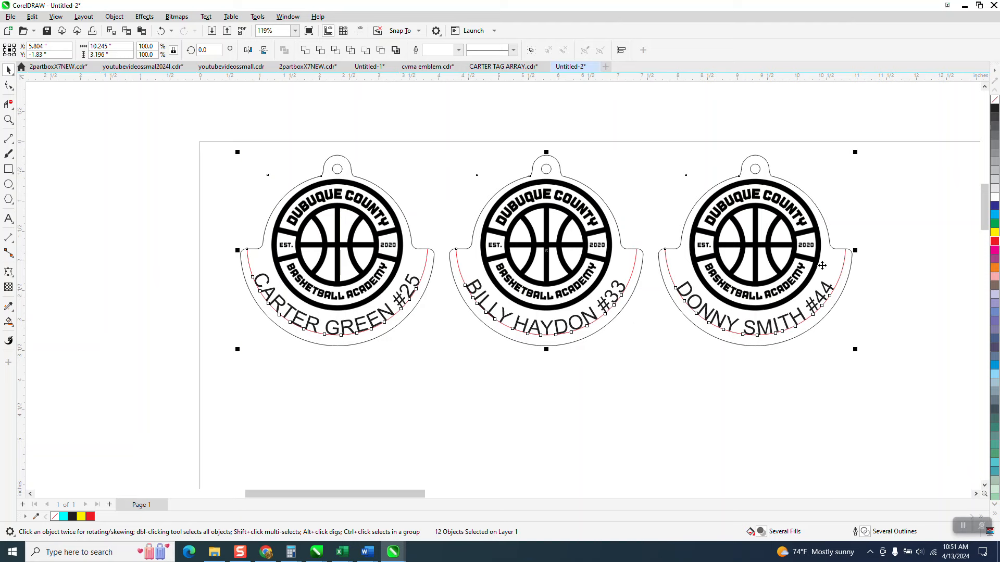
click(784, 353)
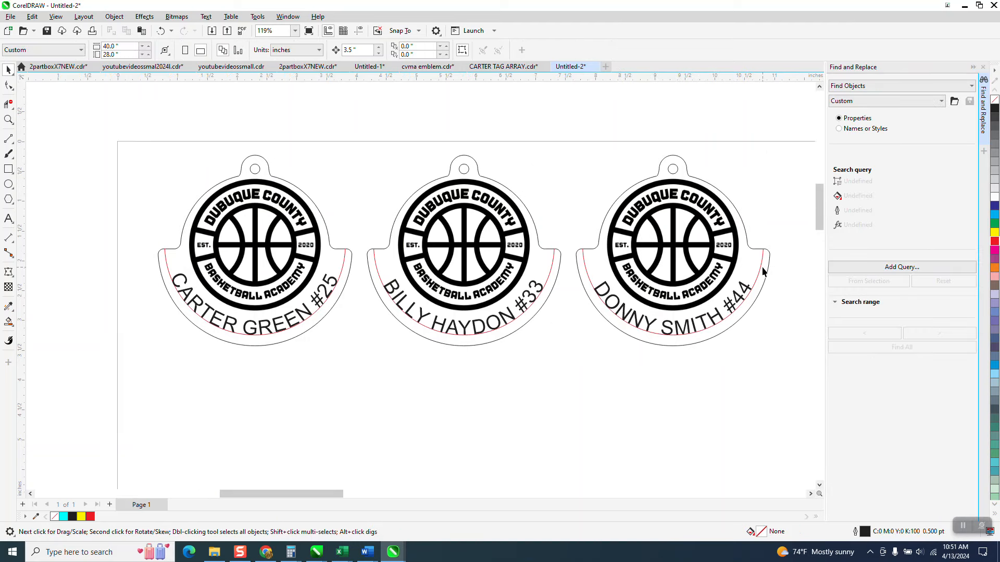
Step: Build a search query from the third tag's red guide arc, limited to the current selection, and review its criteria
click(762, 268)
click(870, 282)
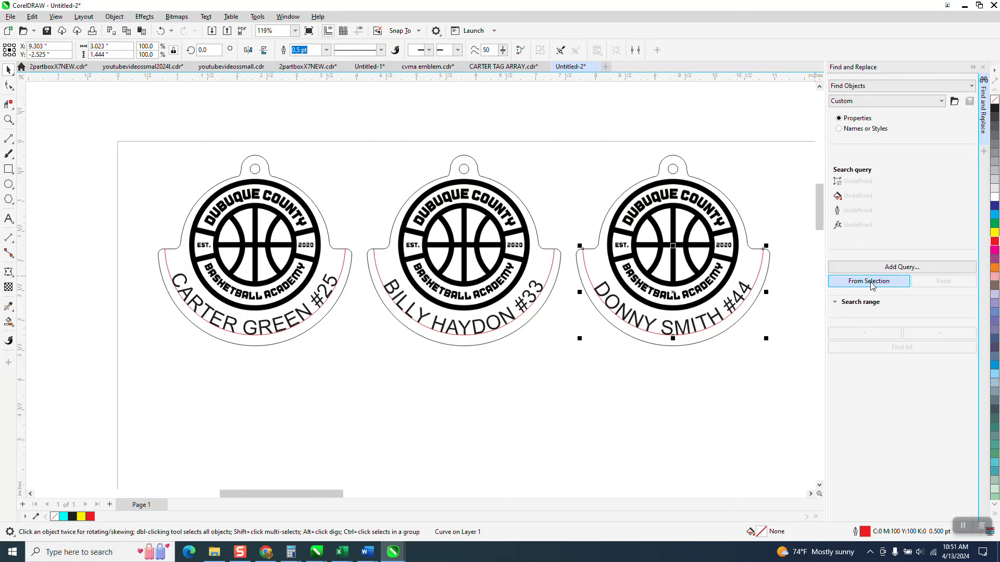
click(872, 283)
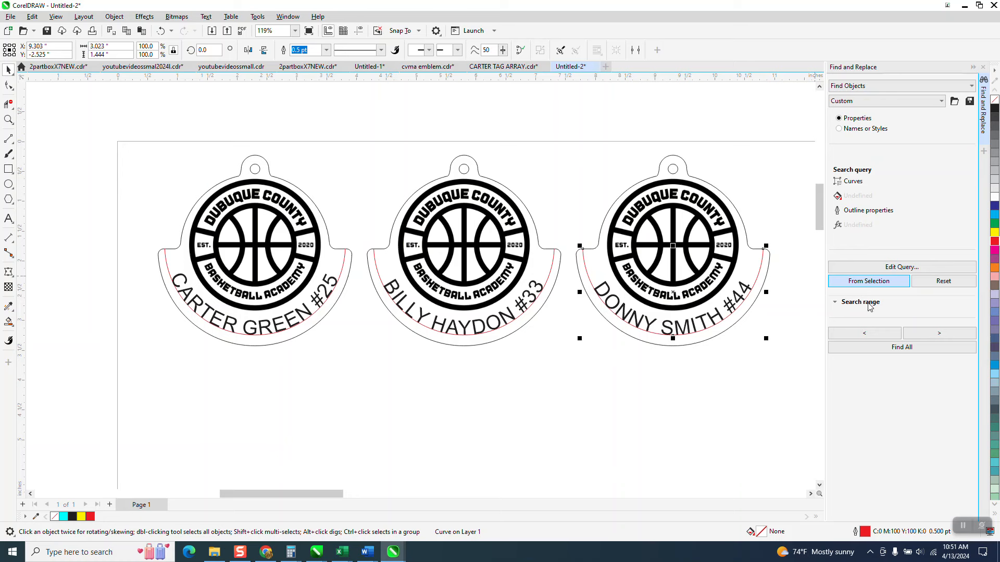
click(870, 304)
click(840, 313)
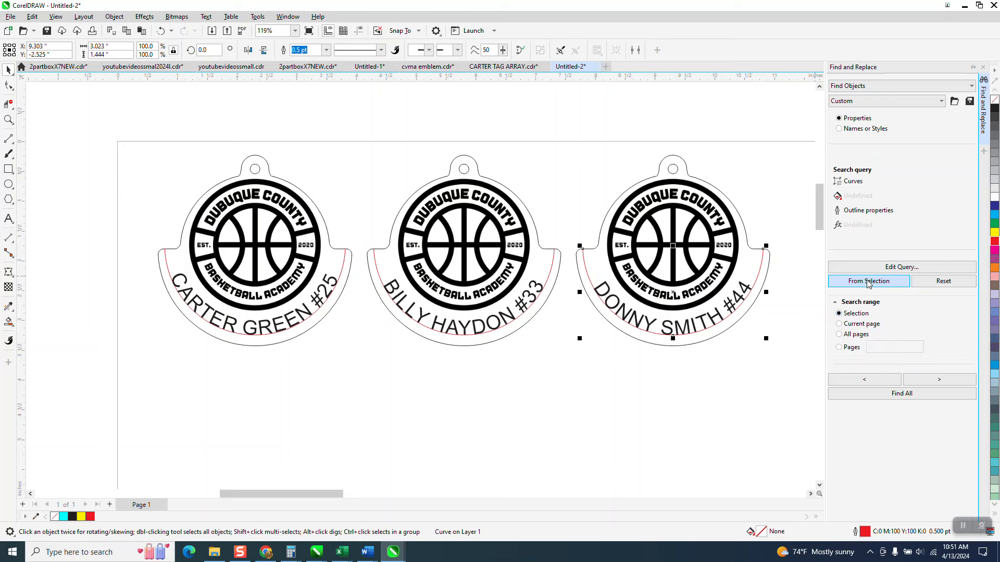
click(892, 395)
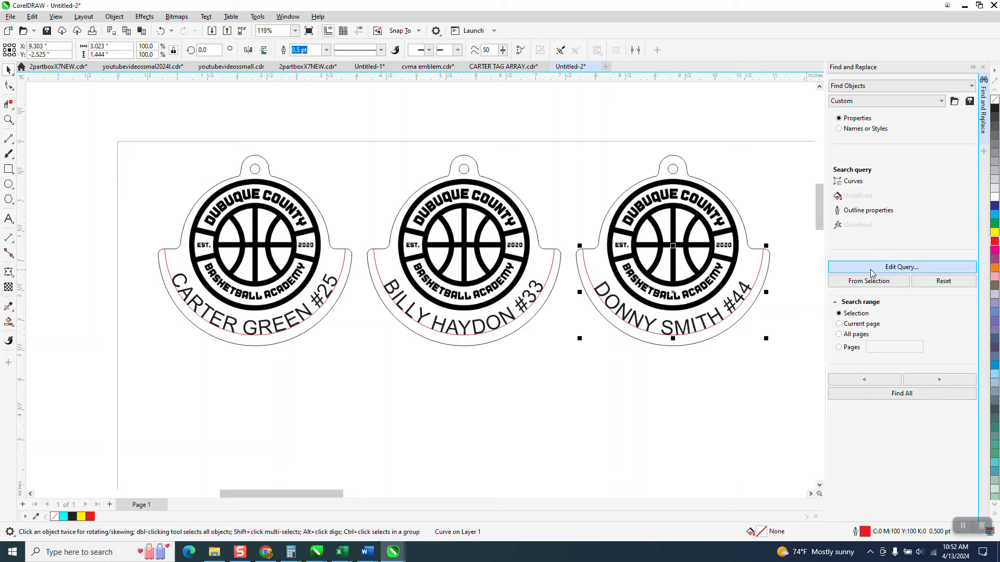
click(872, 269)
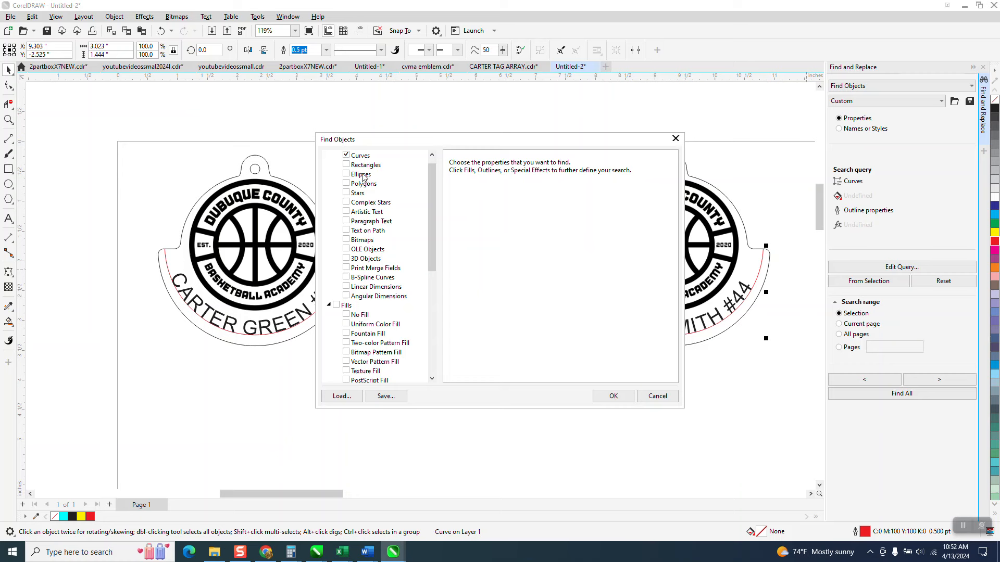
drag(431, 190, 416, 265)
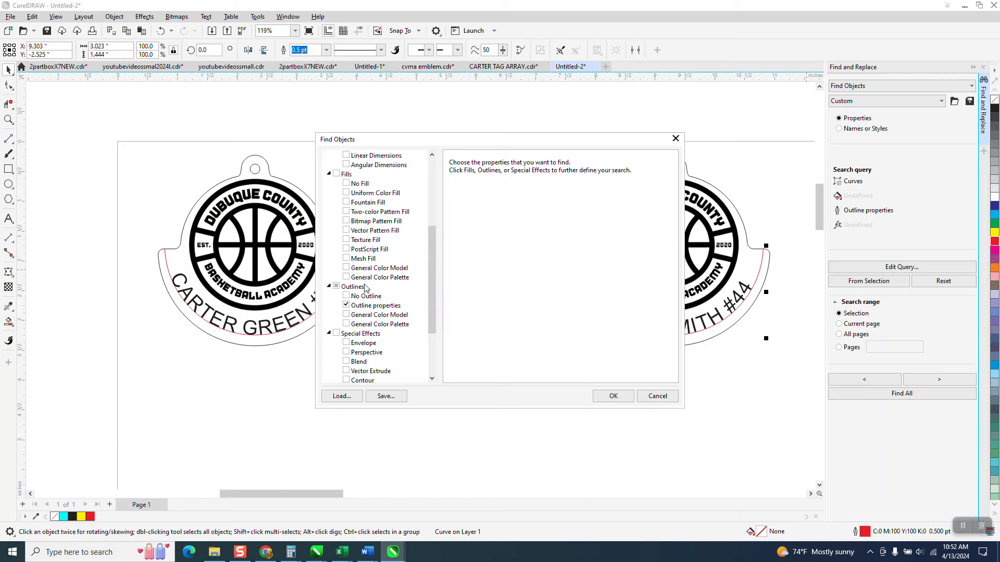
Step: Confirm the query, find all matching arcs and delete the third tag's guide arc
click(613, 396)
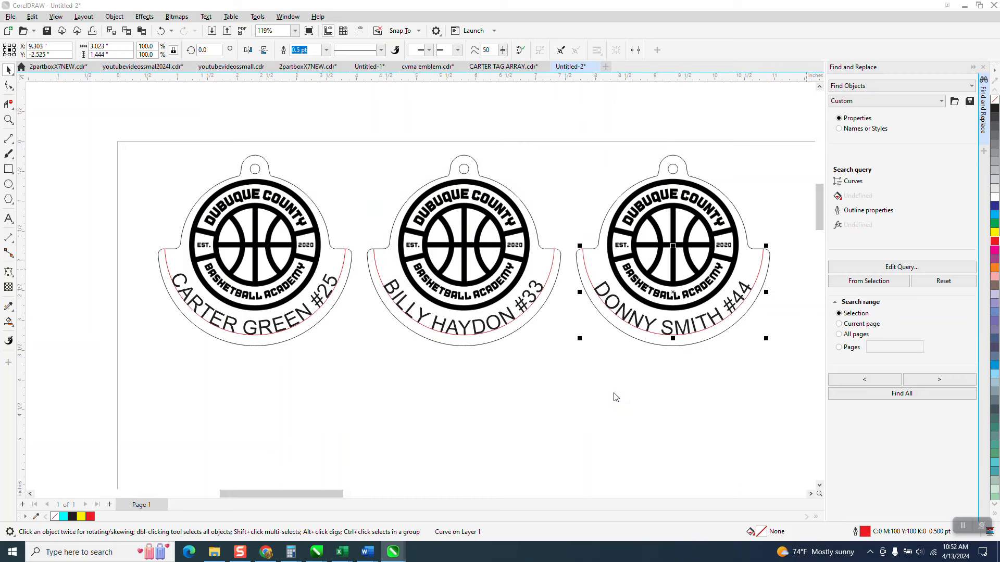
click(859, 284)
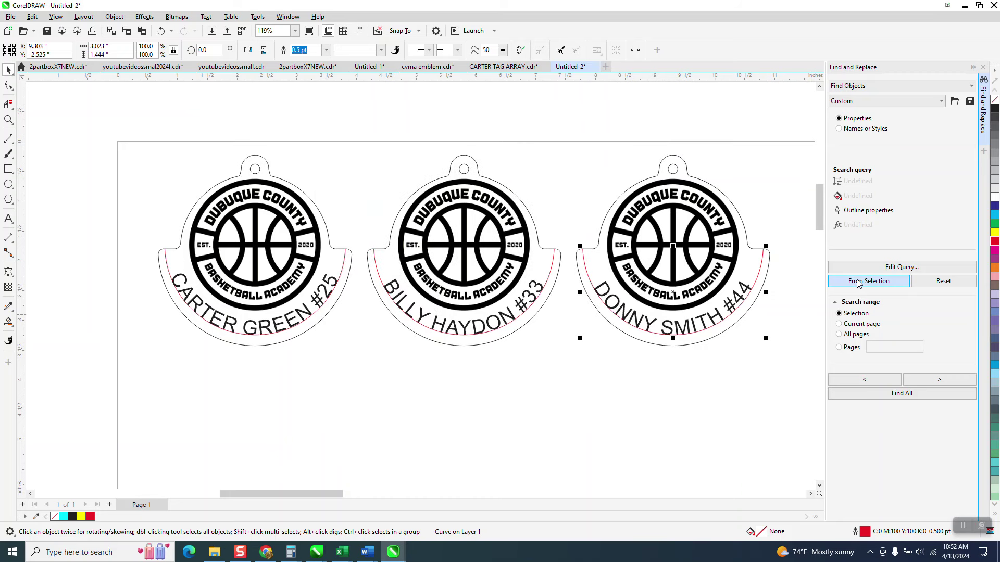
click(905, 398)
key(Escape)
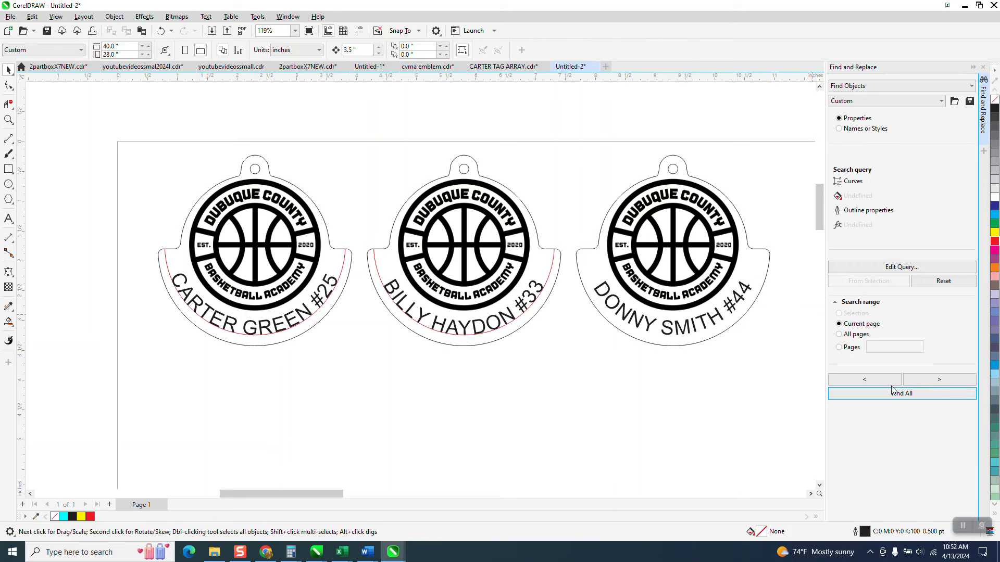
Step: Delete the middle and left tags' guide arcs and close the search panel
click(551, 272)
key(Escape)
click(342, 269)
key(Escape)
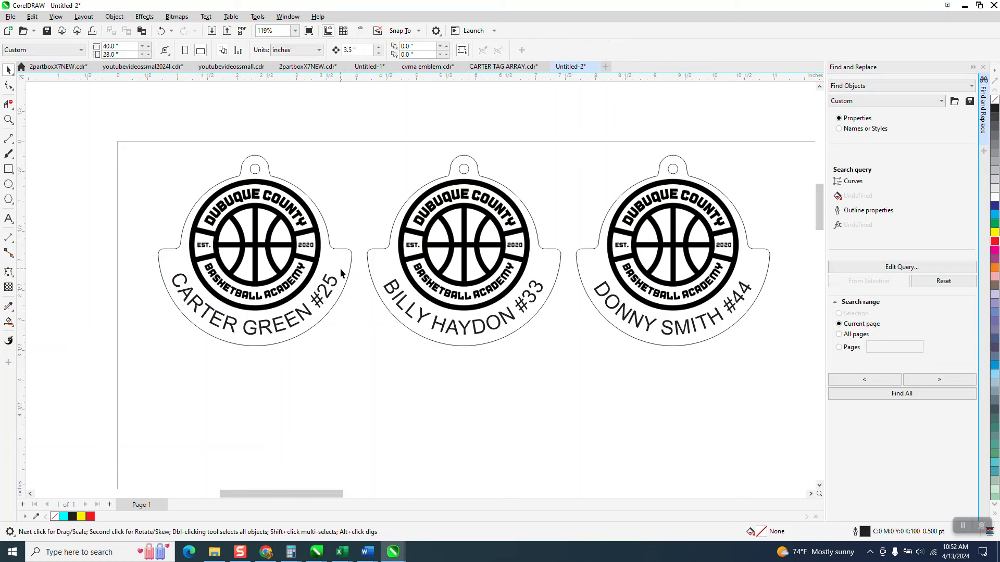
click(985, 68)
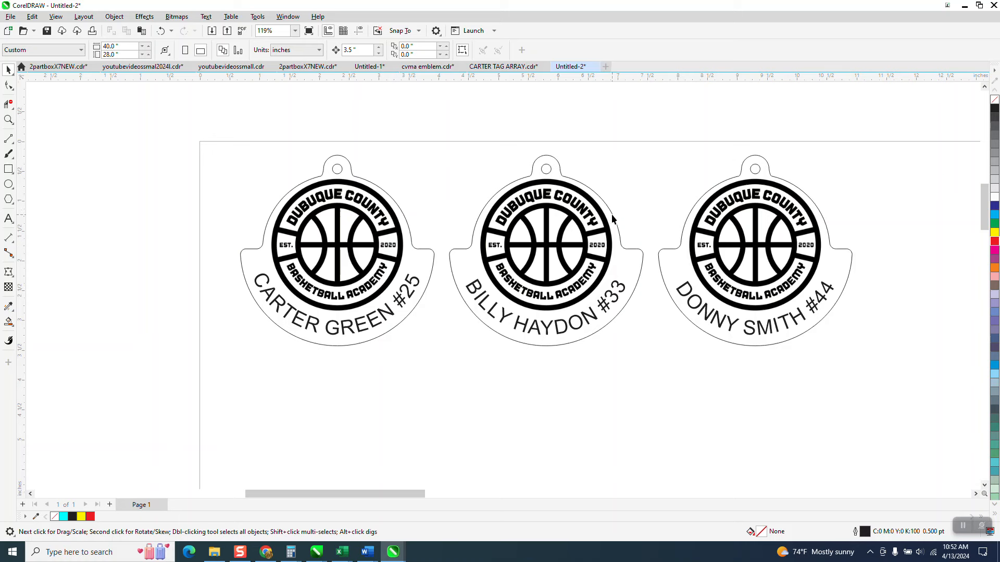
Step: Give the right, middle and left tag outlines a red outline colour from the palette
click(778, 179)
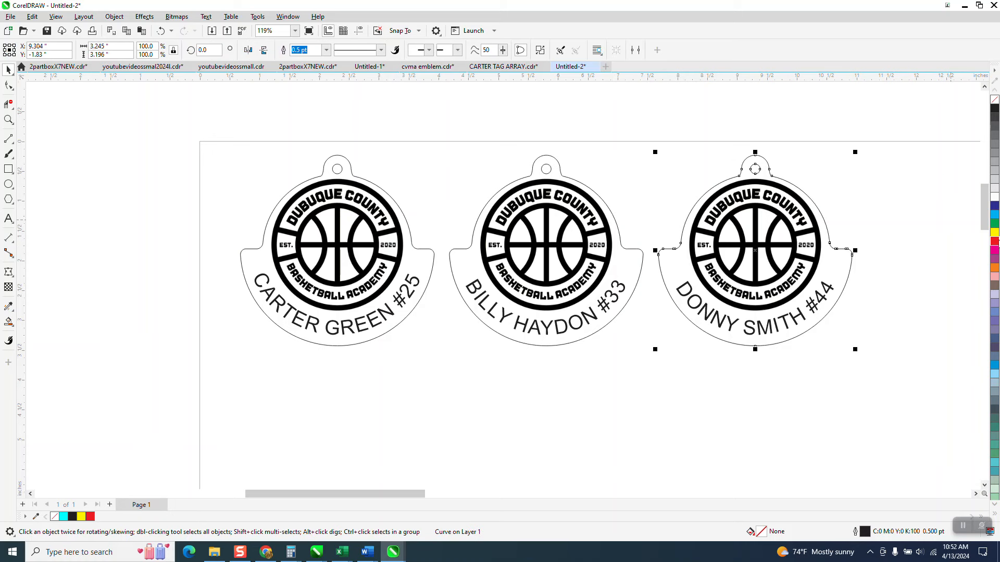
right_click(994, 243)
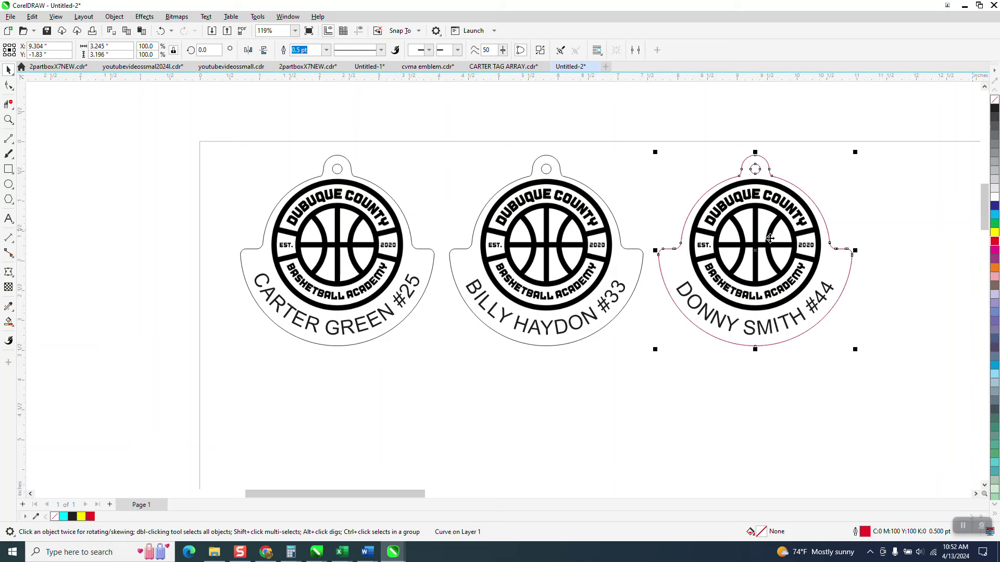
click(619, 218)
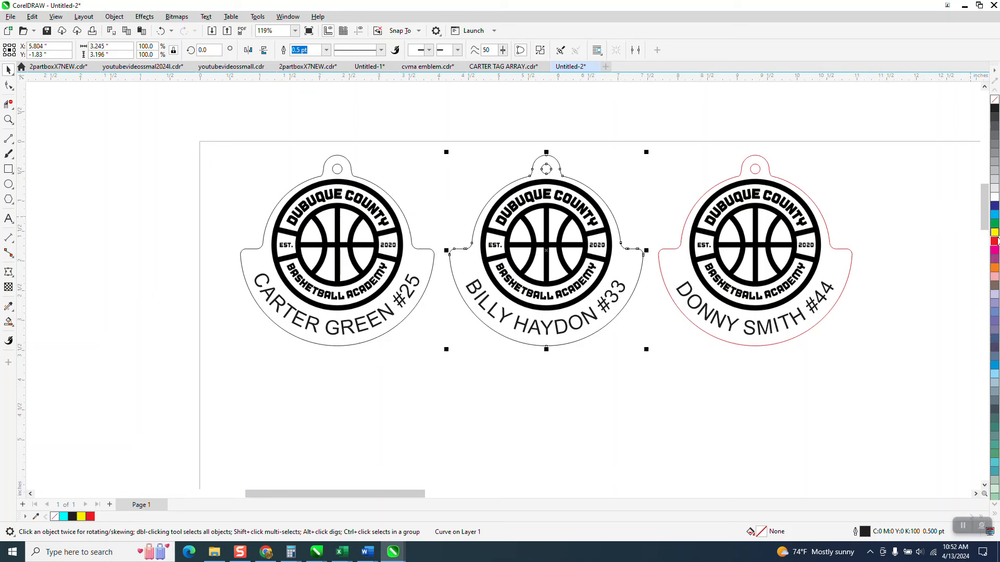
right_click(994, 243)
click(399, 209)
right_click(992, 241)
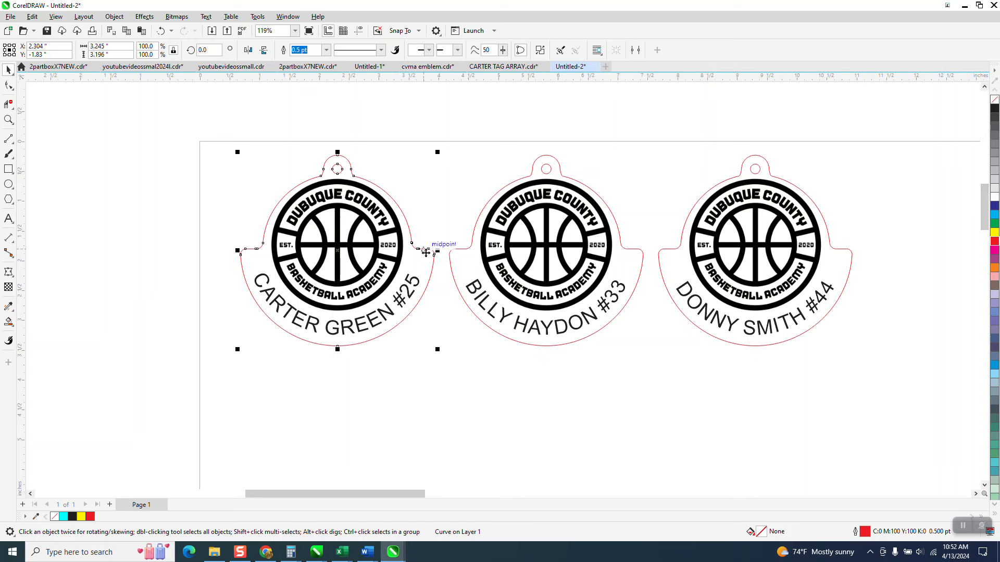
click(9, 120)
drag(207, 160, 485, 338)
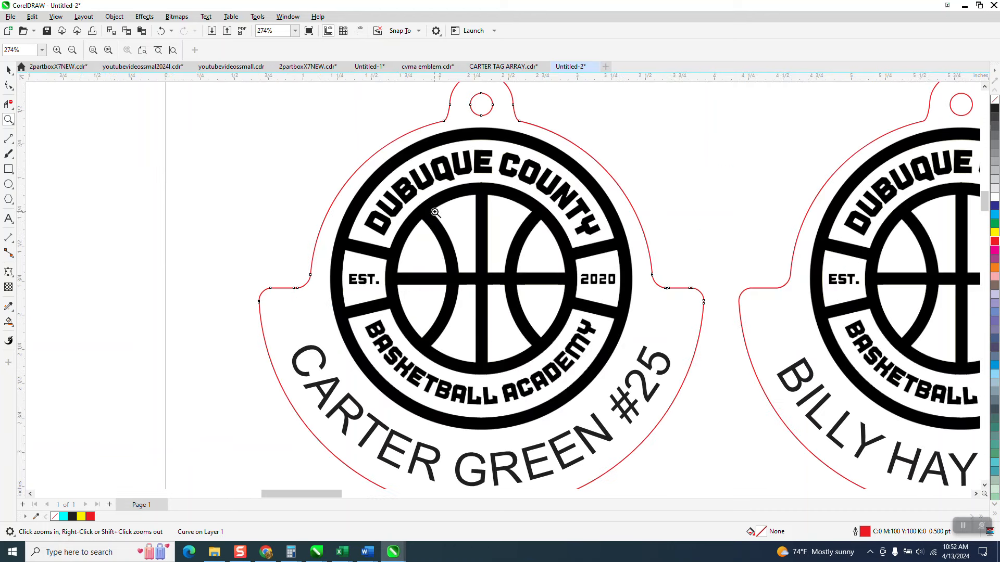
drag(423, 172, 568, 227)
scroll(545, 248, down, 1)
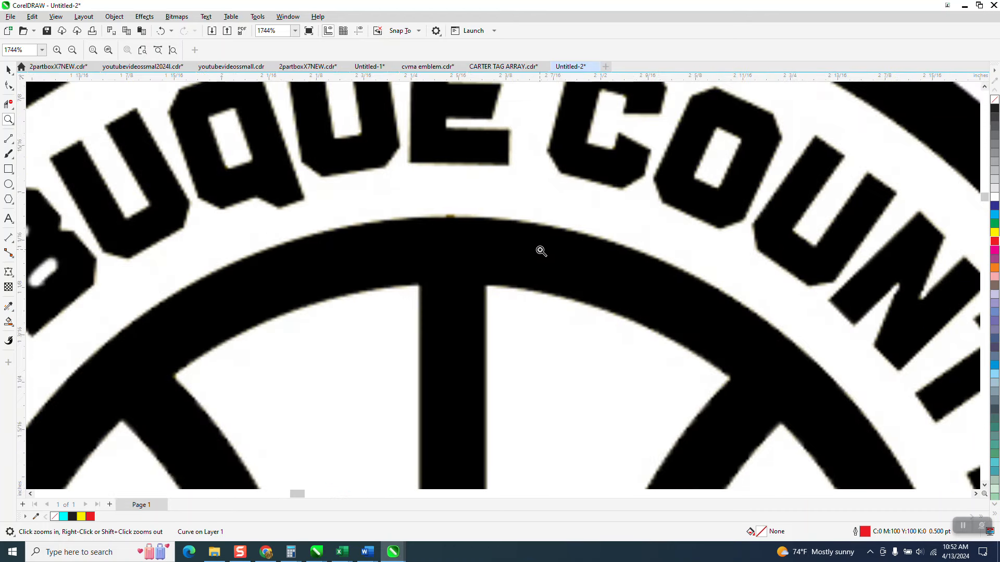
scroll(541, 250, down, 1)
scroll(541, 250, down, 5)
scroll(539, 249, down, 2)
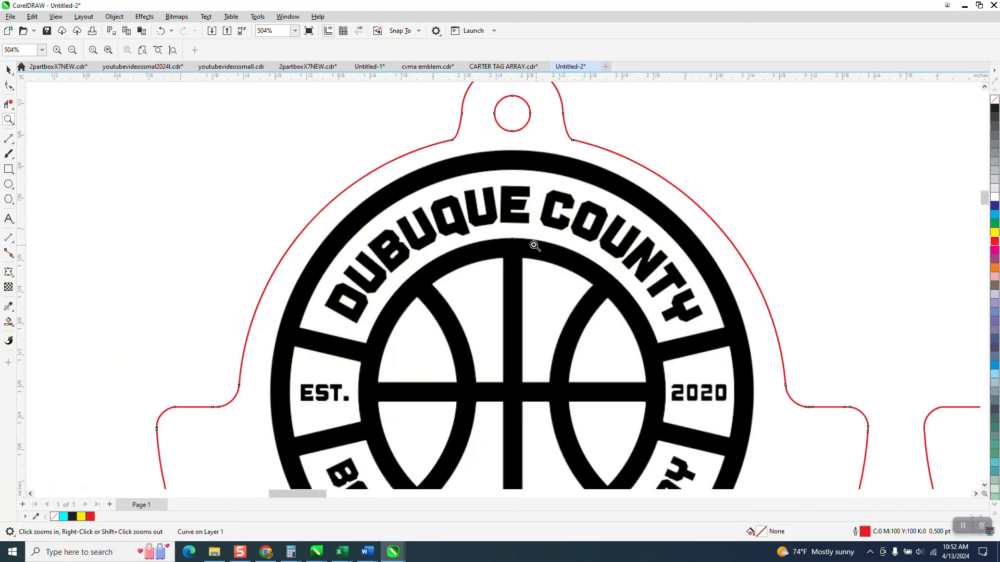
scroll(535, 247, down, 4)
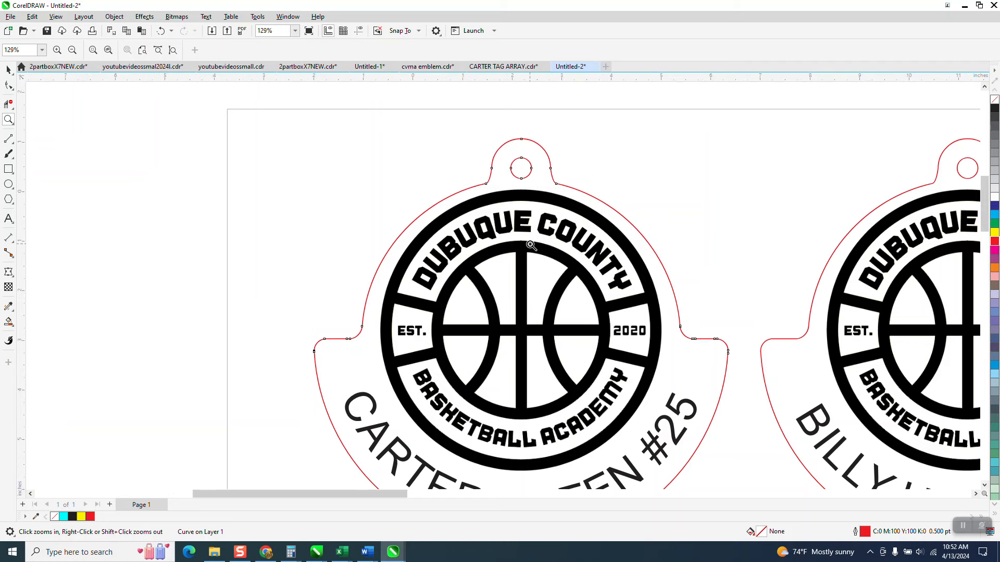